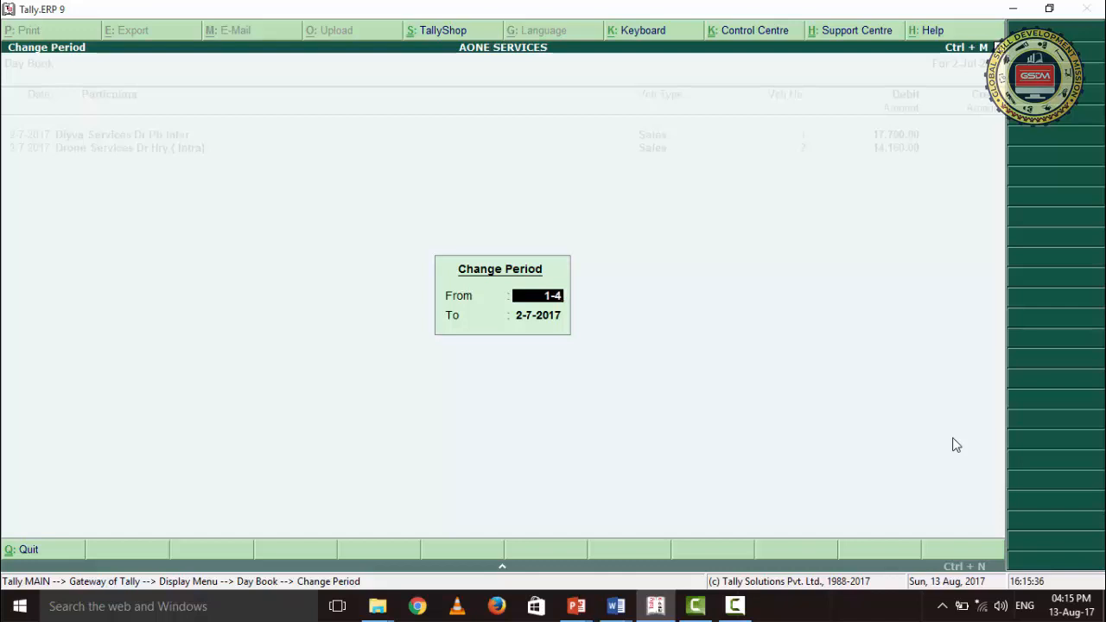
- Set the Day Book period to run from 1-4 to 31-7
text(31-7)
- Open the Capital Accounts receipt voucher from the Day Book and review its date, bank account and amount line
key(Return)
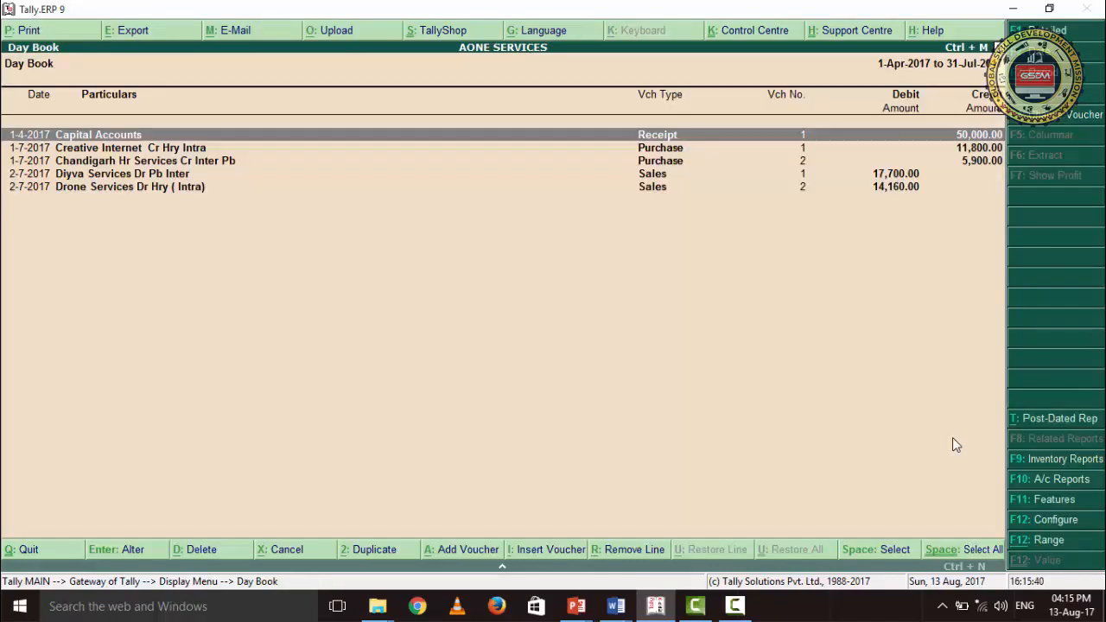
key(Down)
key(Down)
key(Down)
key(Down)
key(Up)
key(Up)
key(Up)
key(Up)
key(Return)
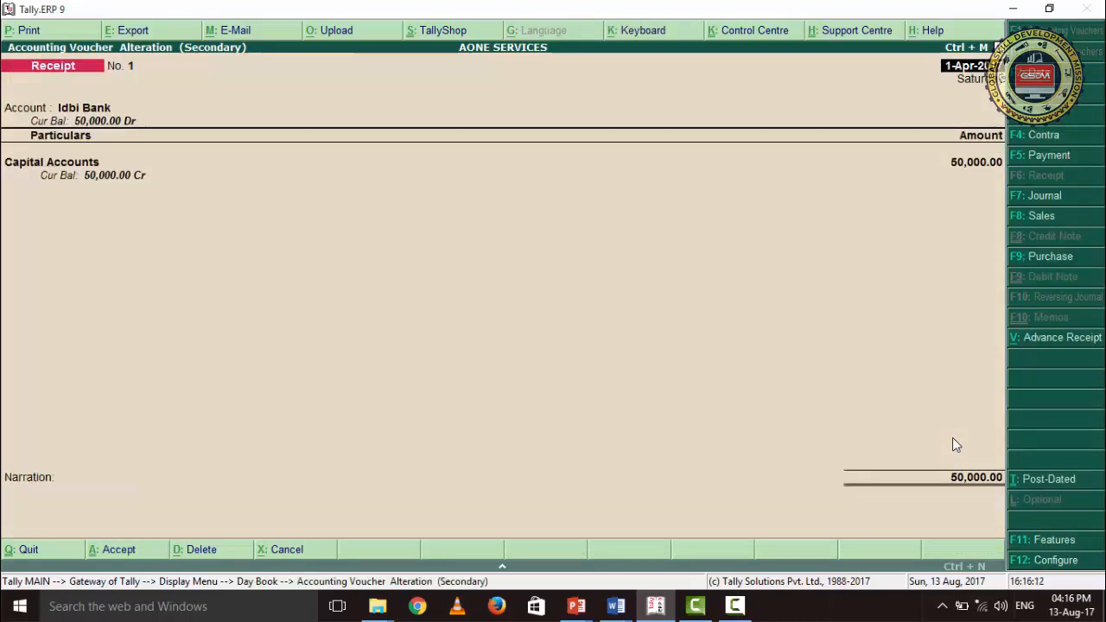
key(Return)
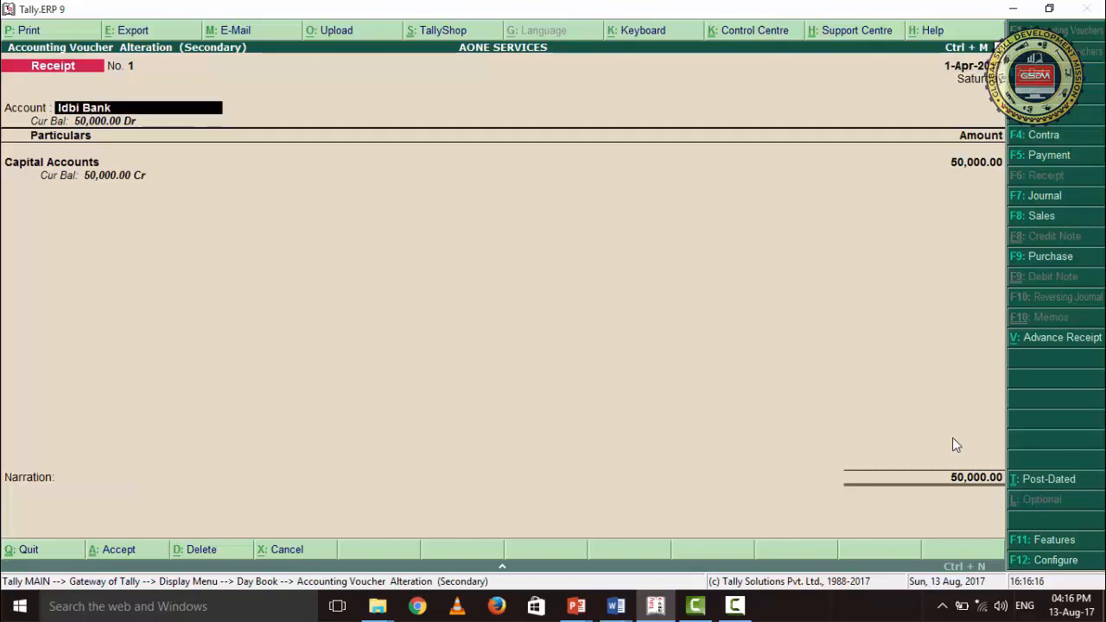
key(Return)
key(Return)
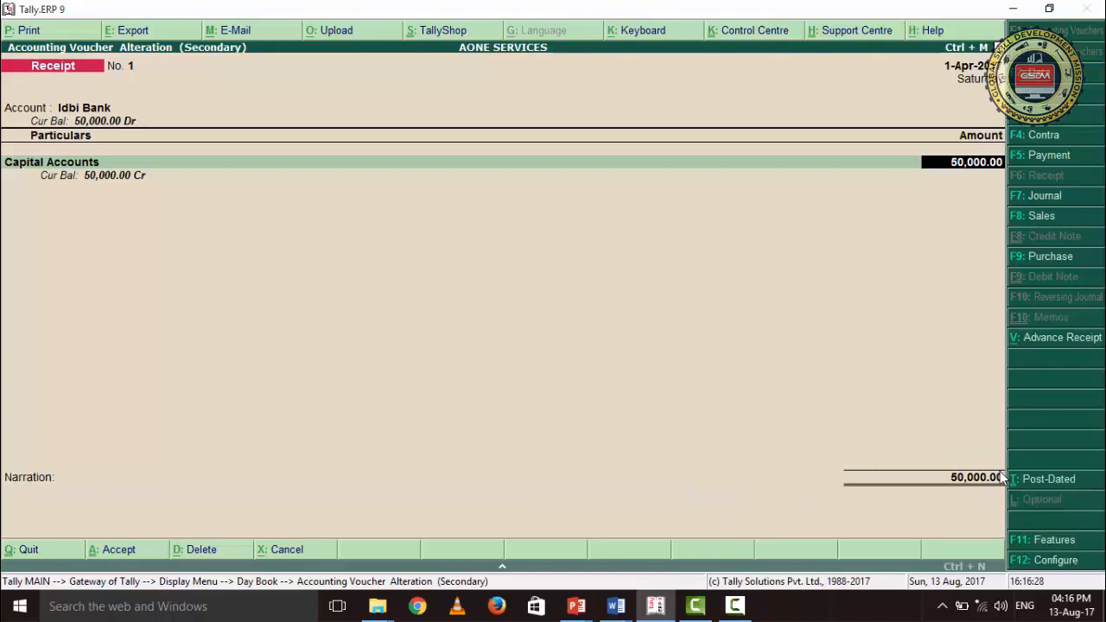
key(Return)
- Review the Idbi Bank allocation of the receipt and accept the voucher with its narration left blank
key(Return)
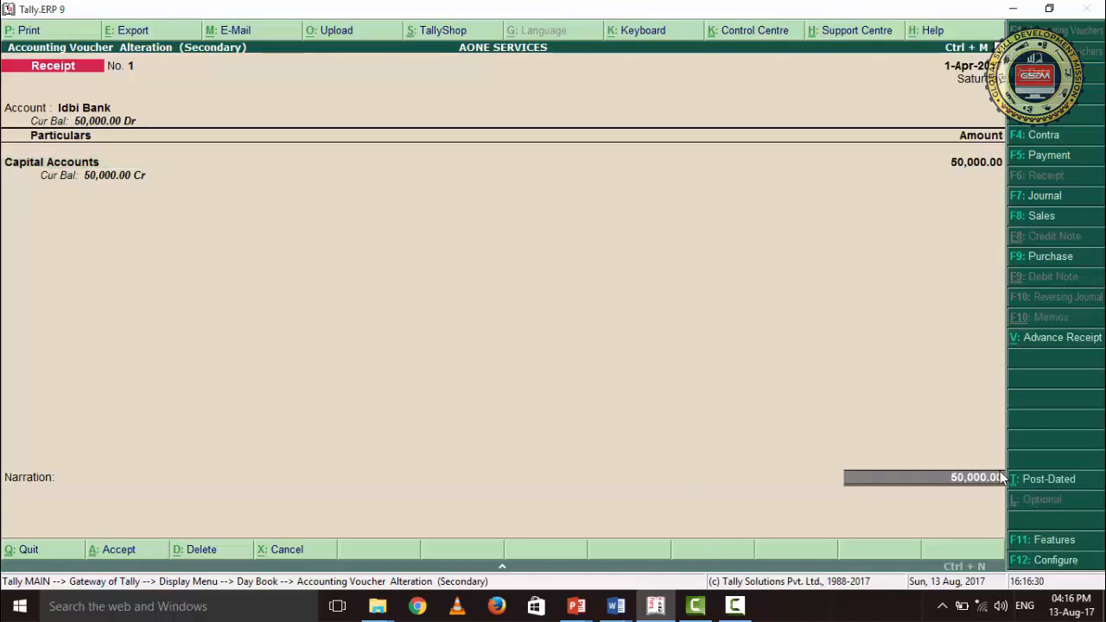
key(Return)
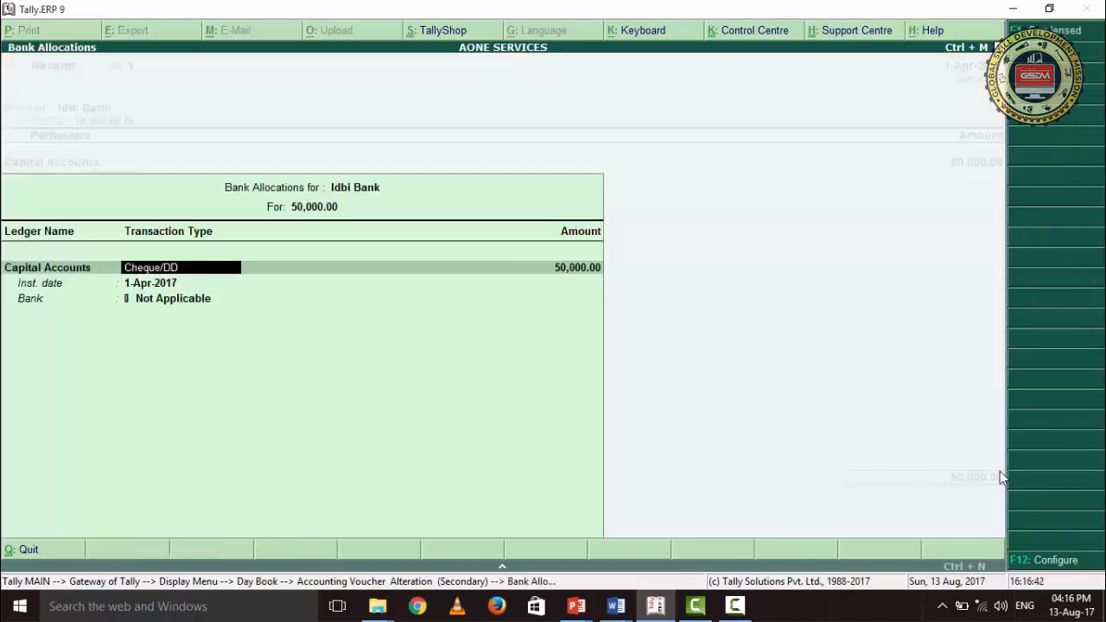
key(Return)
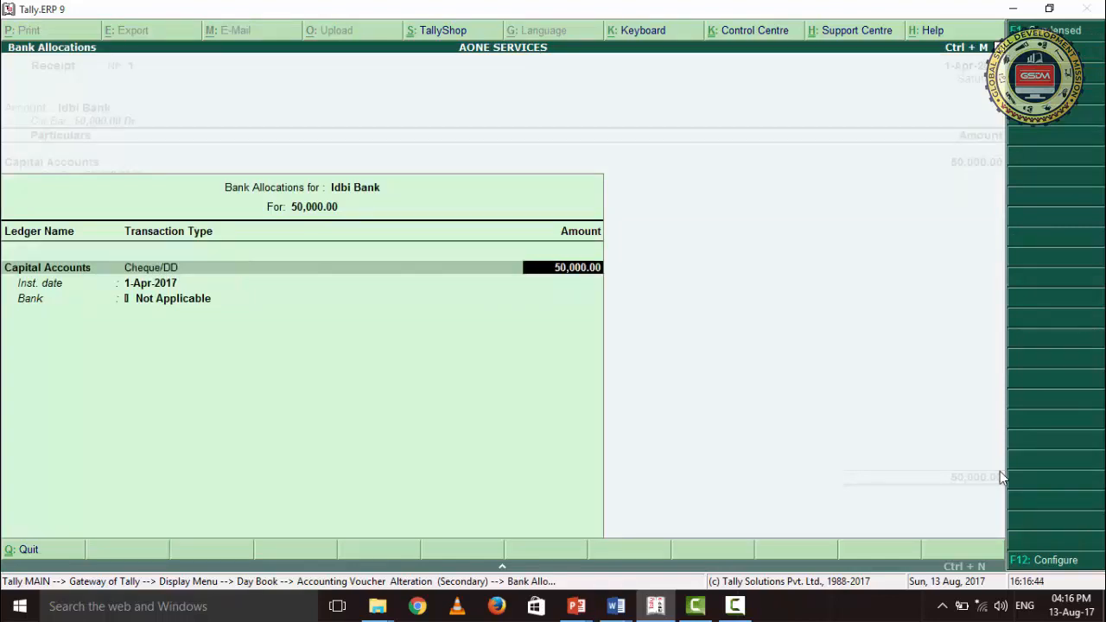
key(Return)
key(Return)
key(Return)
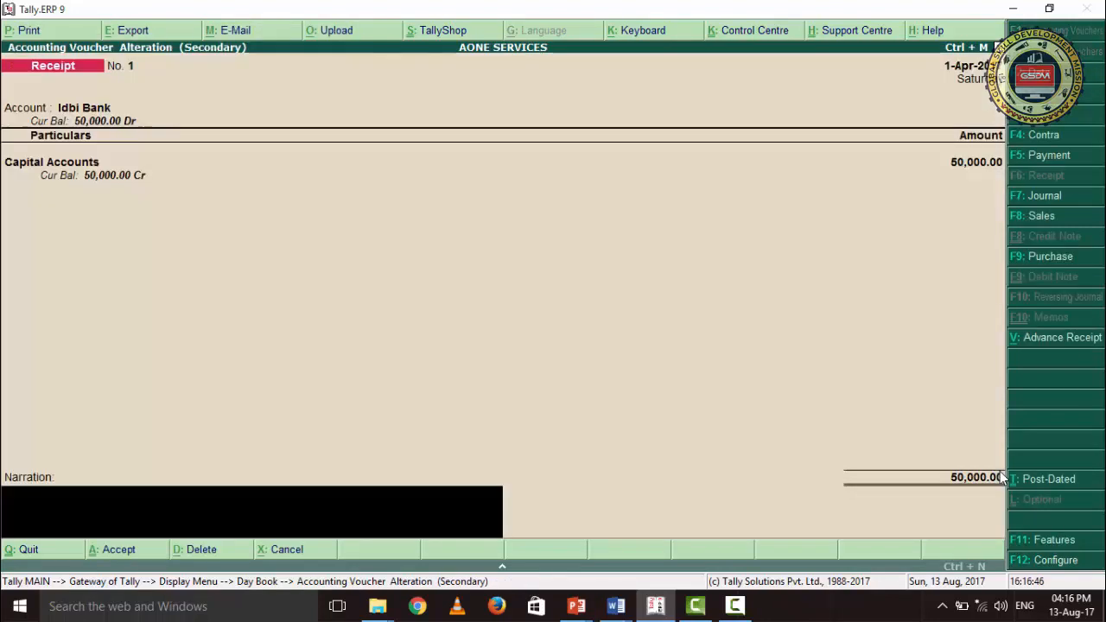
key(Return)
key(Return)
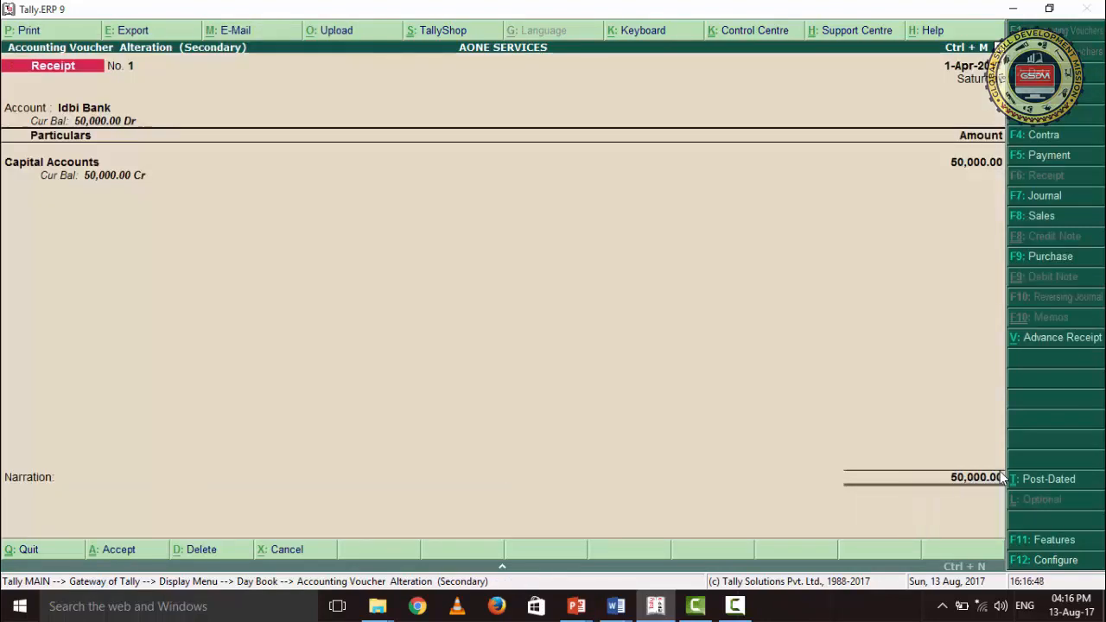
- Open the Creative Internet purchase voucher and review its date and supplier invoice details
key(Down)
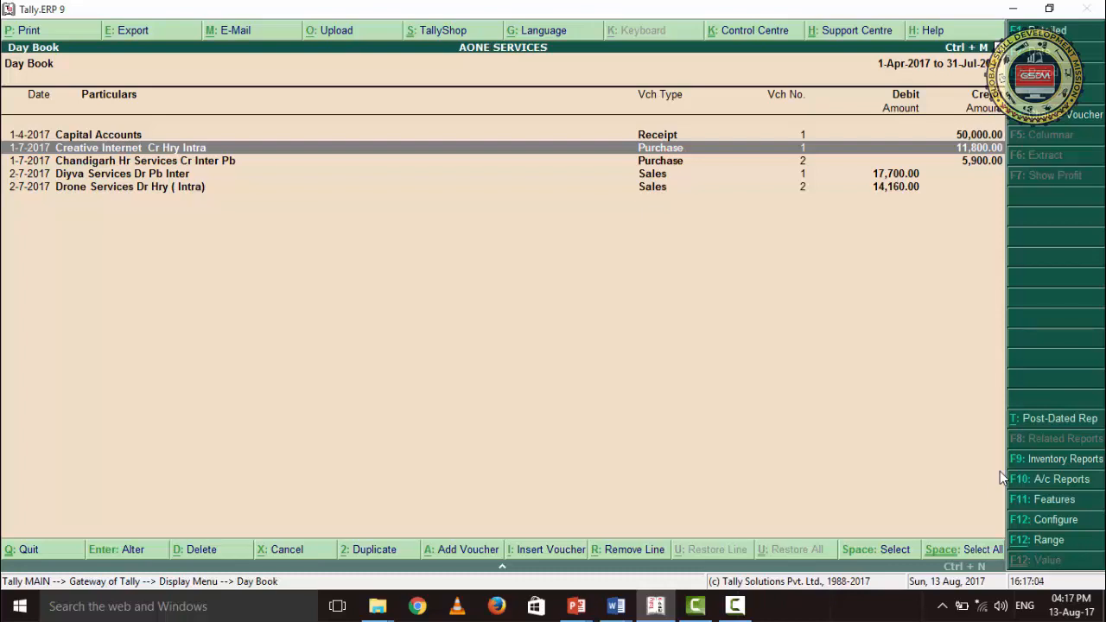
key(Return)
key(Return)
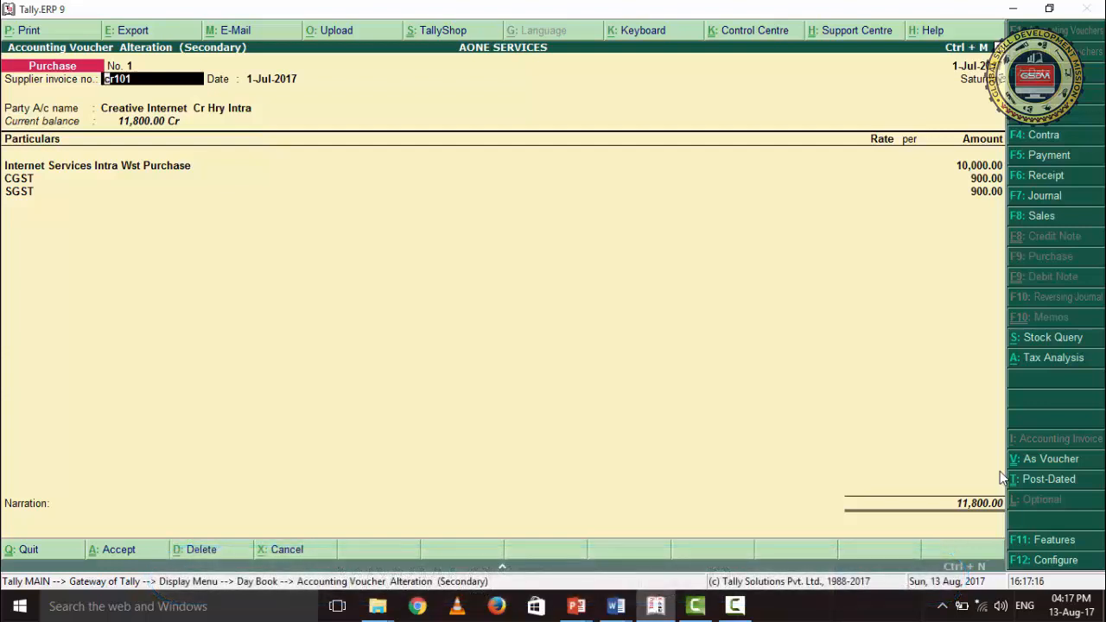
key(Return)
key(Return)
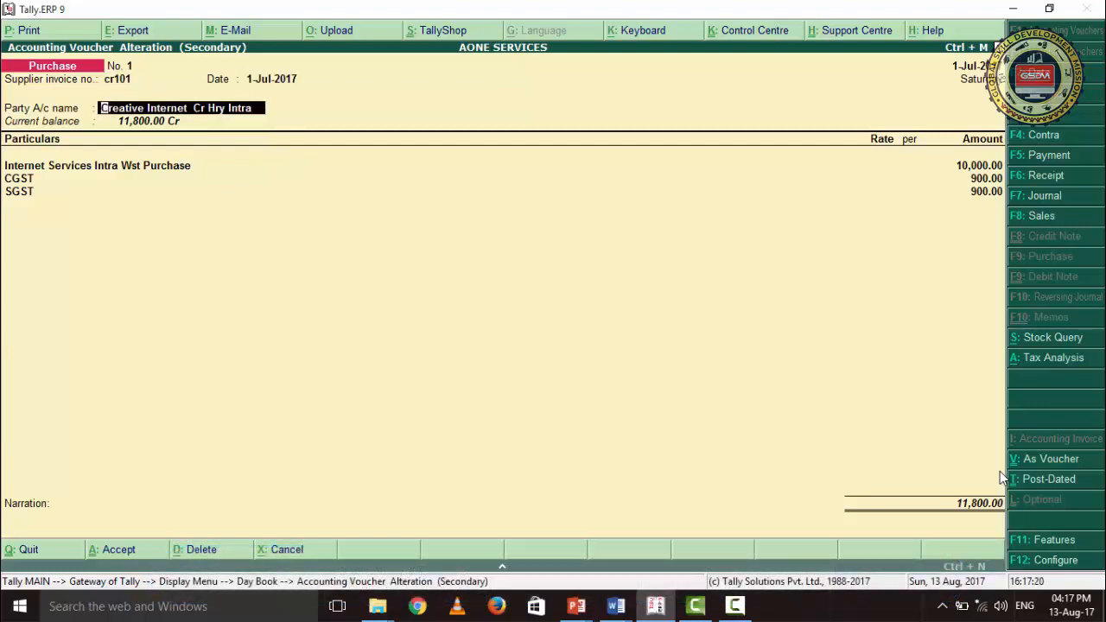
- Review the supplier details of Creative Internet, including state and GSTIN, and accept them as they are
key(Return)
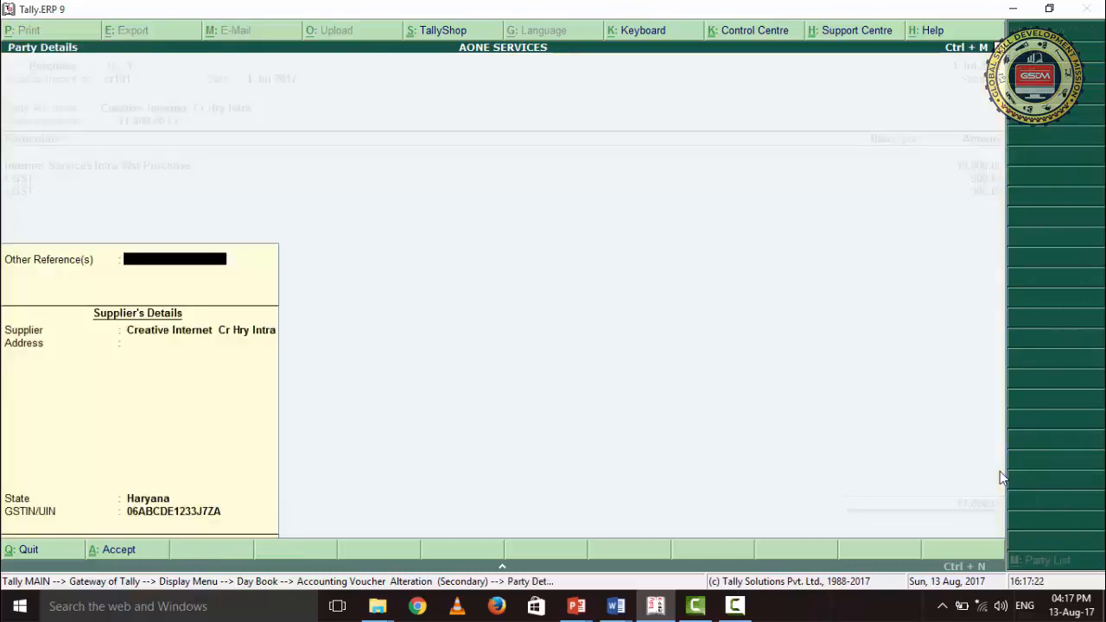
key(Return)
key(Return)
key(Return)
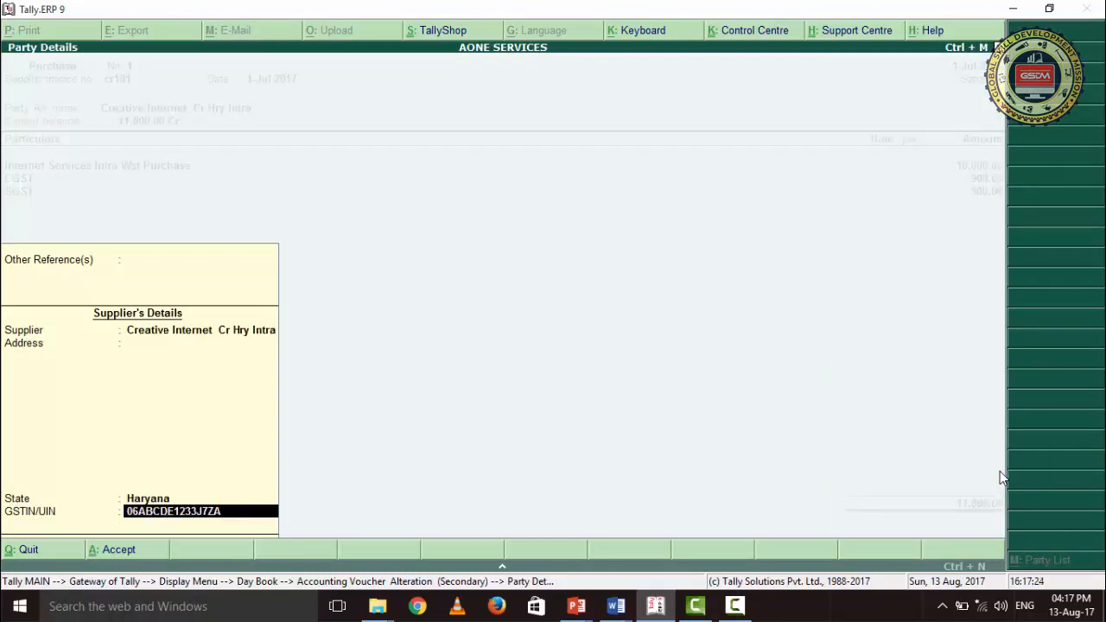
key(Return)
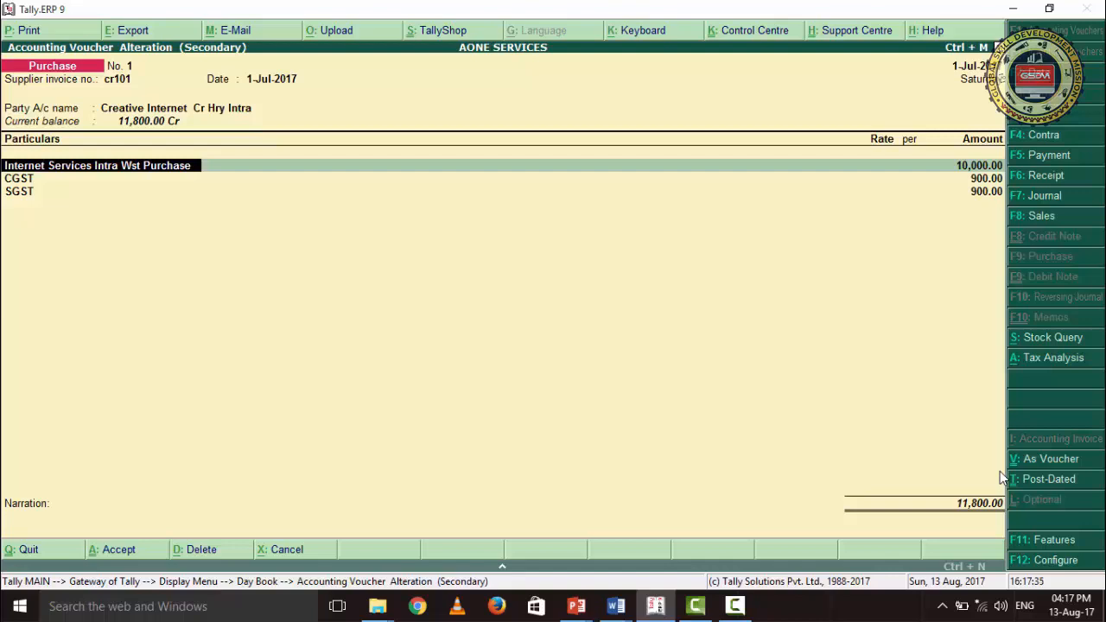
- Review the Internet Services purchase, CGST and SGST lines and accept the Creative Internet voucher without edits
key(Return)
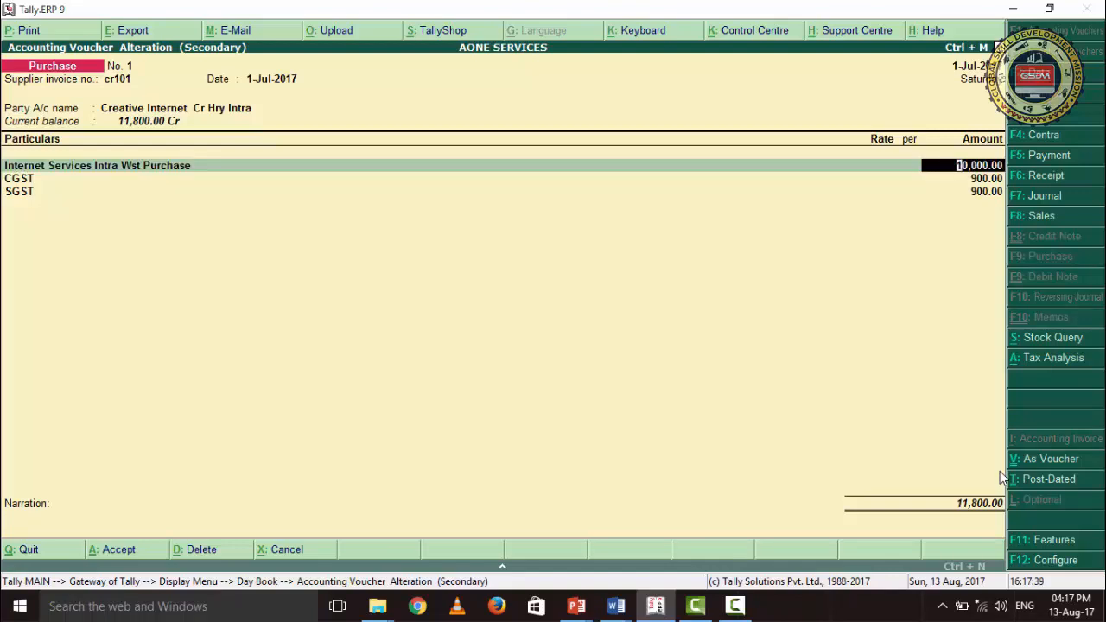
key(Return)
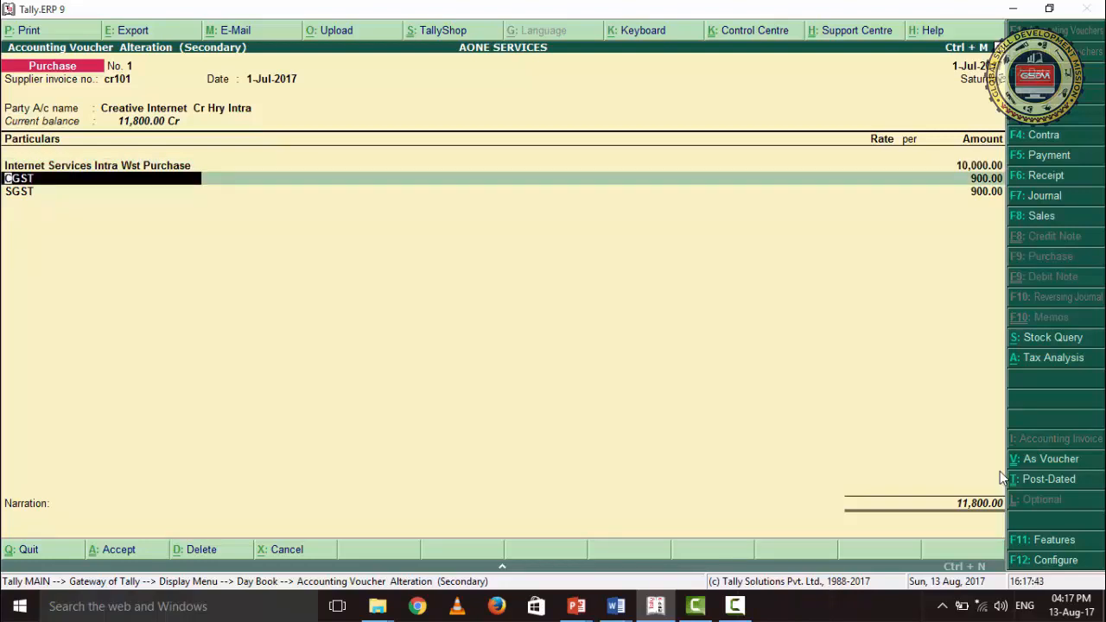
key(Return)
key(Return)
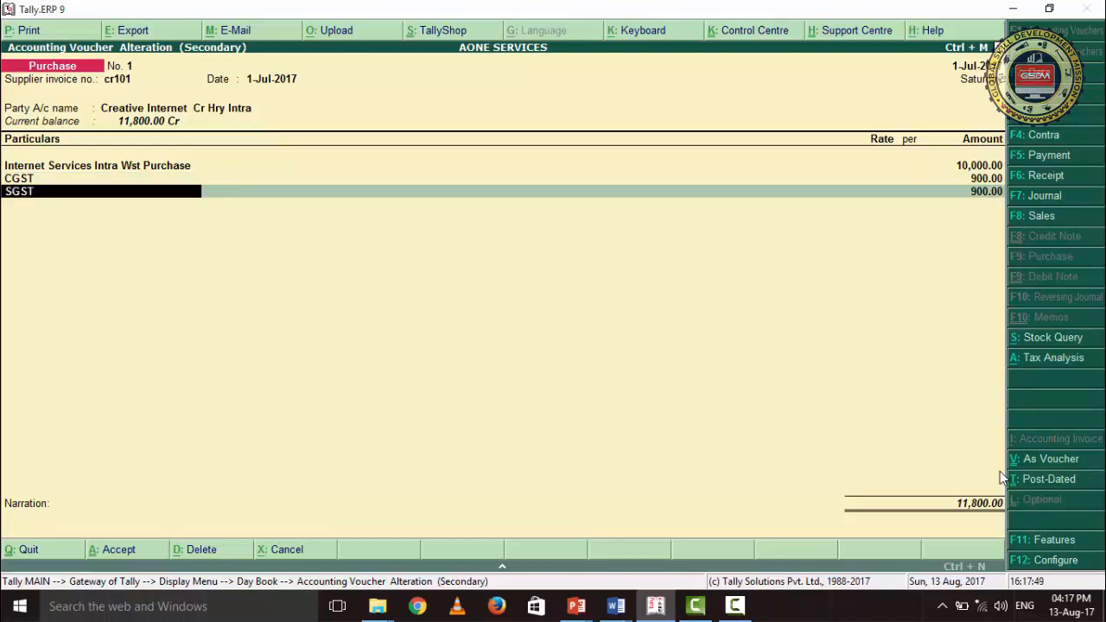
key(Return)
key(Return)
key(Return)
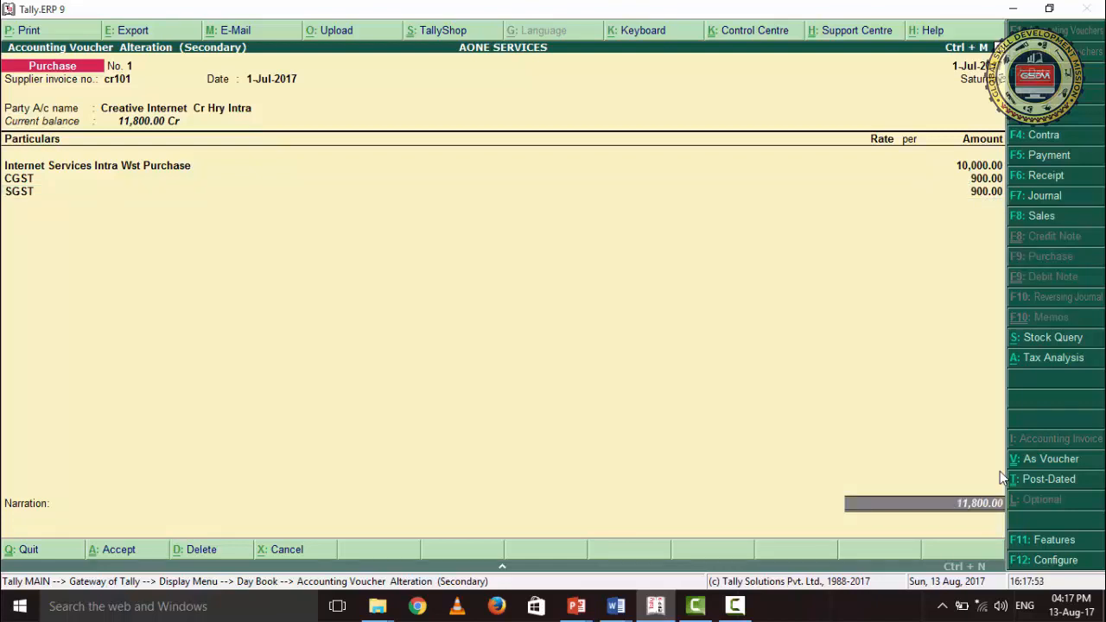
key(Return)
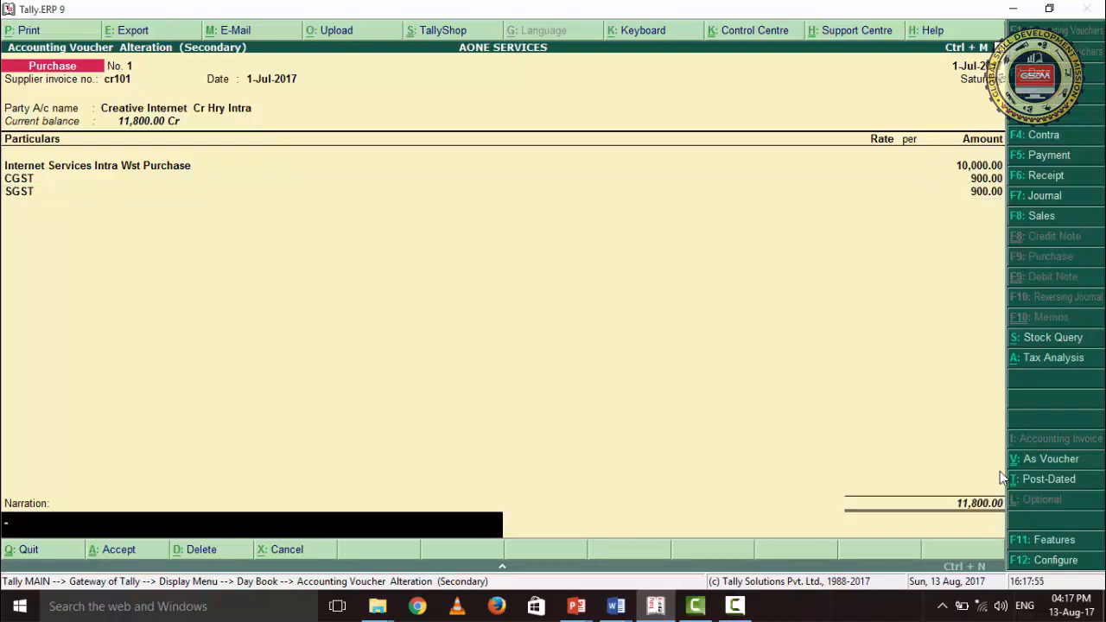
key(Return)
key(Return)
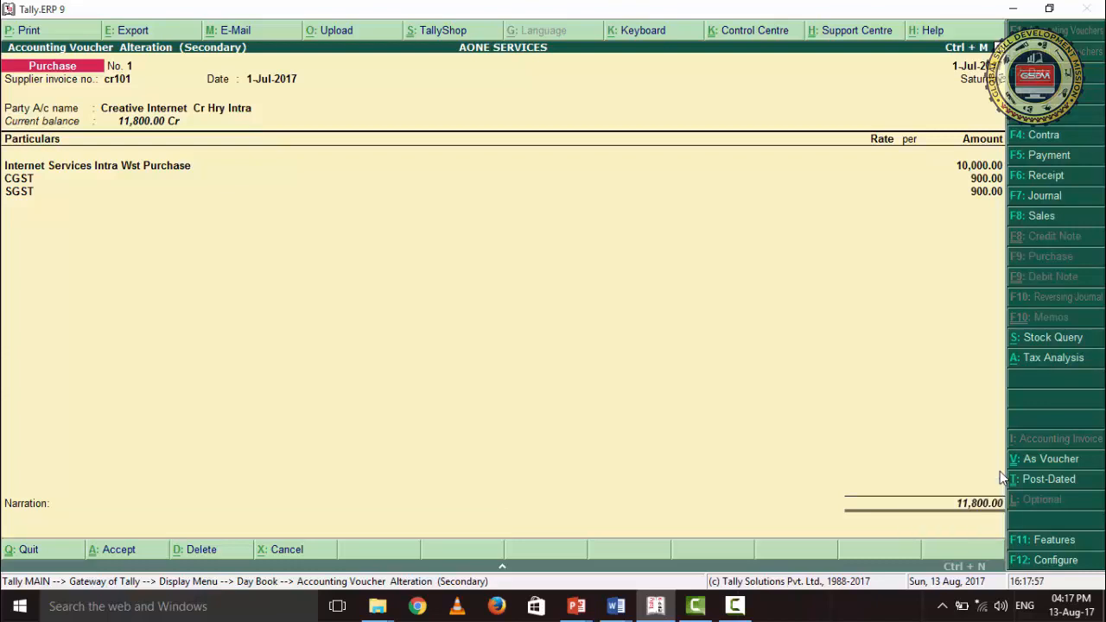
- Open the Chandigarh Hr Services purchase voucher and review its date and supplier invoice fields
key(Down)
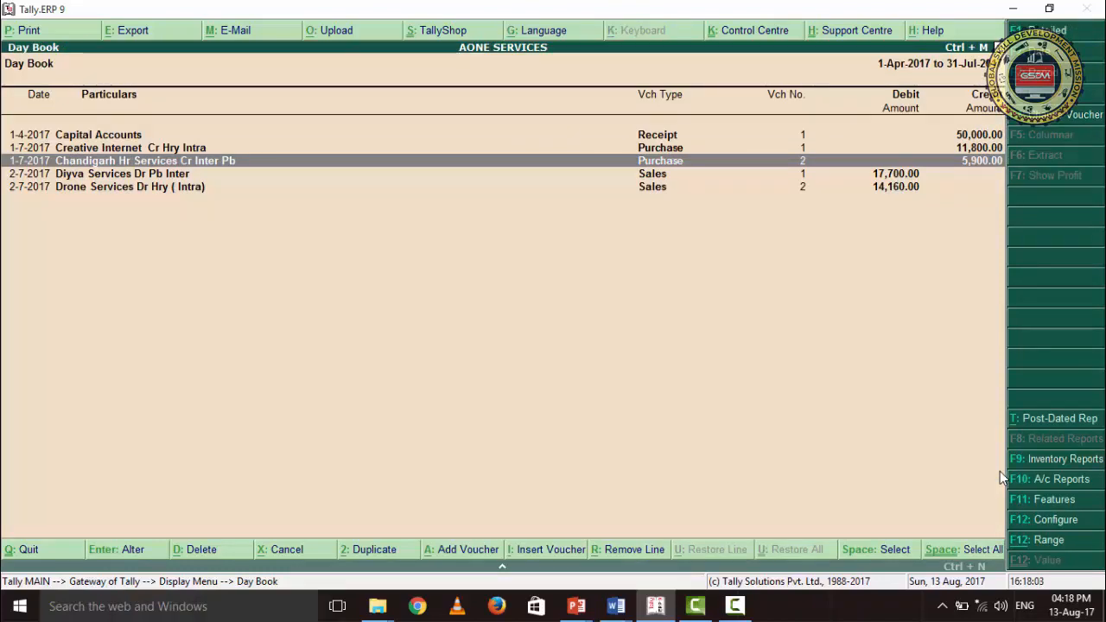
key(Return)
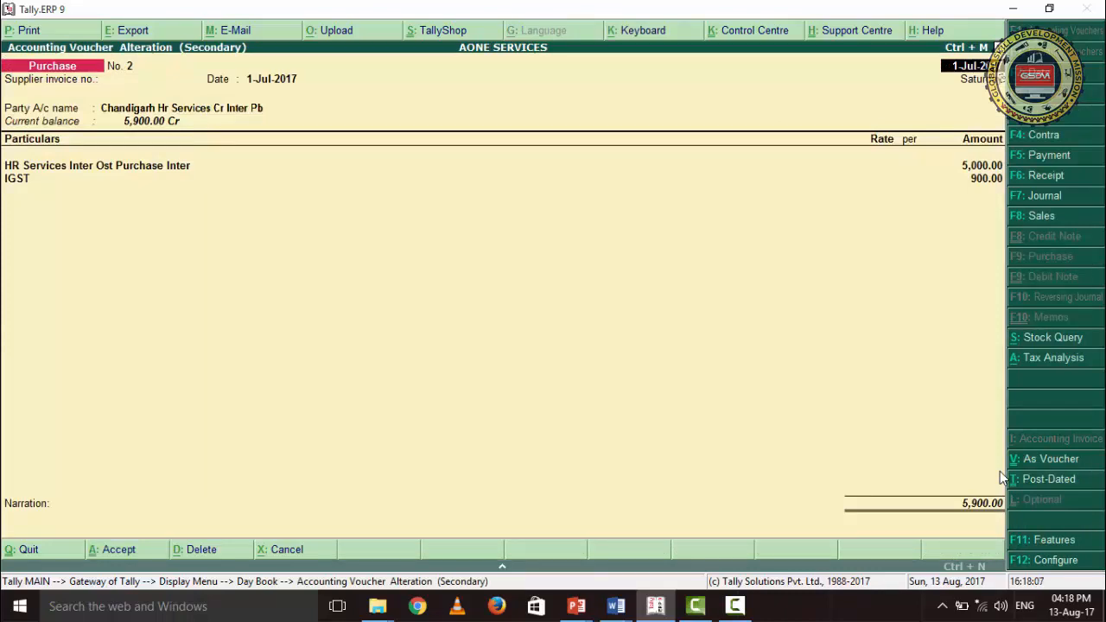
key(Return)
key(Return)
key(Return)
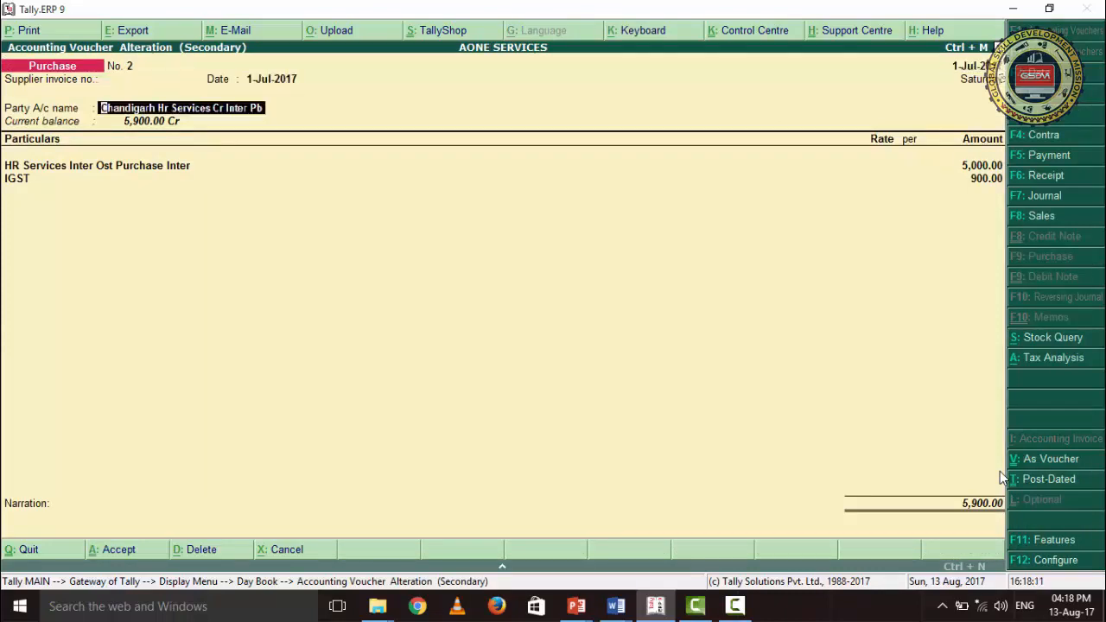
- Review the supplier details of Chandigarh Hr Services, including state and GSTIN, and accept them as they are
key(Return)
key(Return)
key(Return)
key(Return)
key(Return)
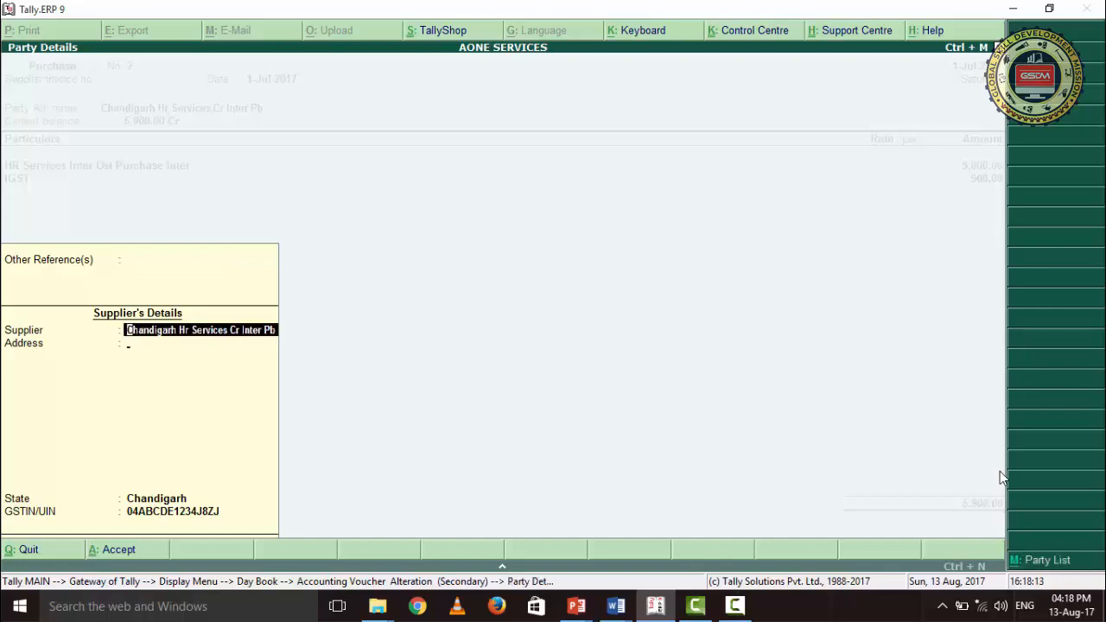
key(Return)
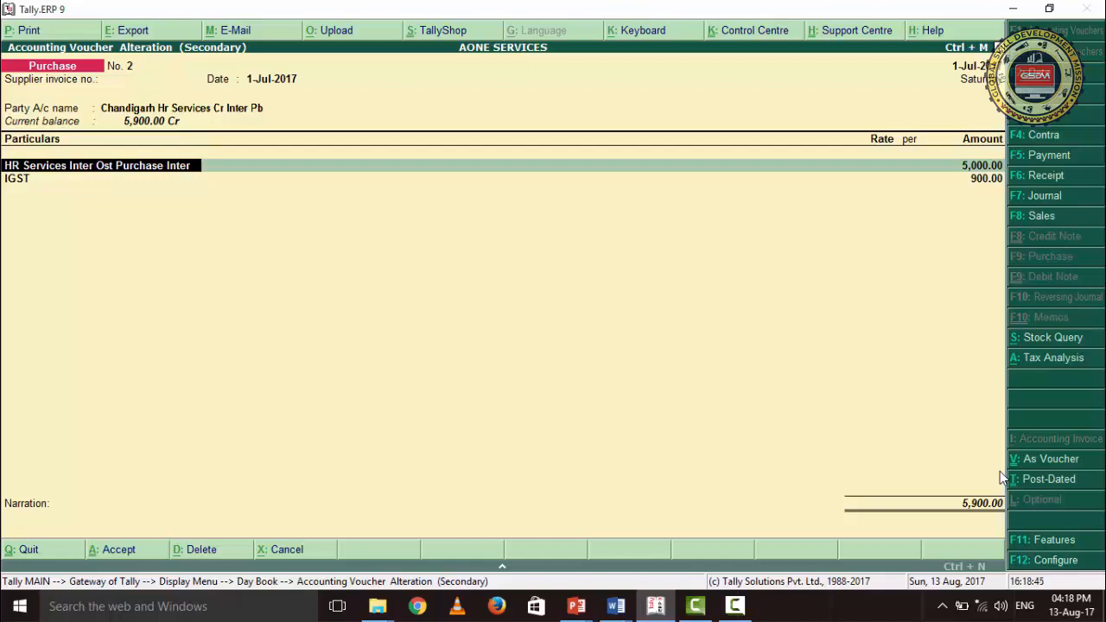
- Review the HR Services purchase and IGST lines and accept the Chandigarh Hr Services voucher without edits
key(Return)
key(Return)
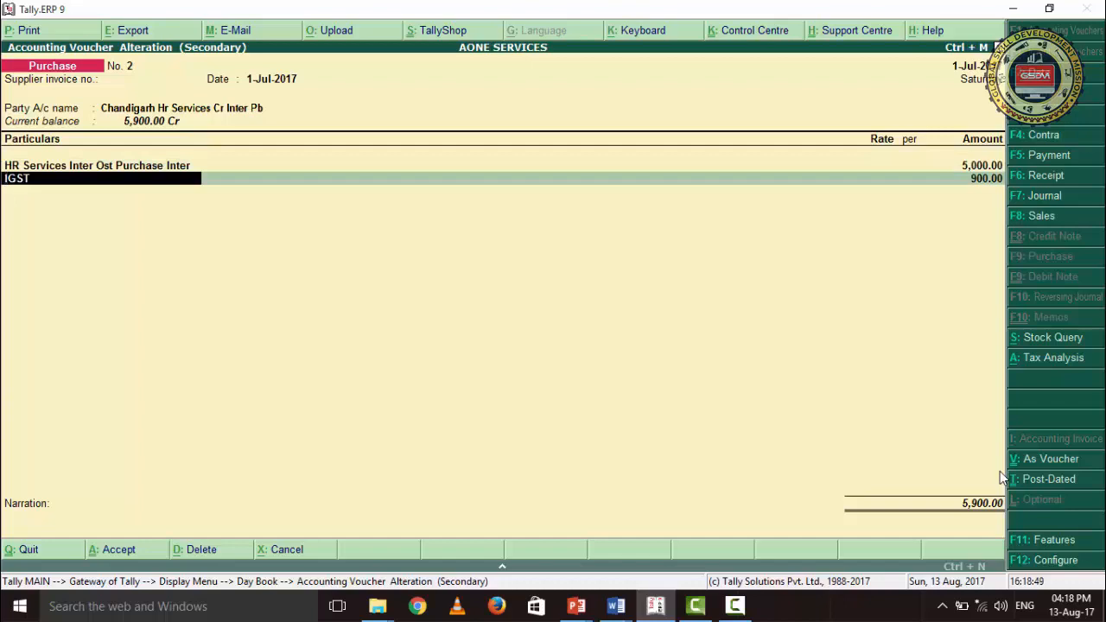
key(Return)
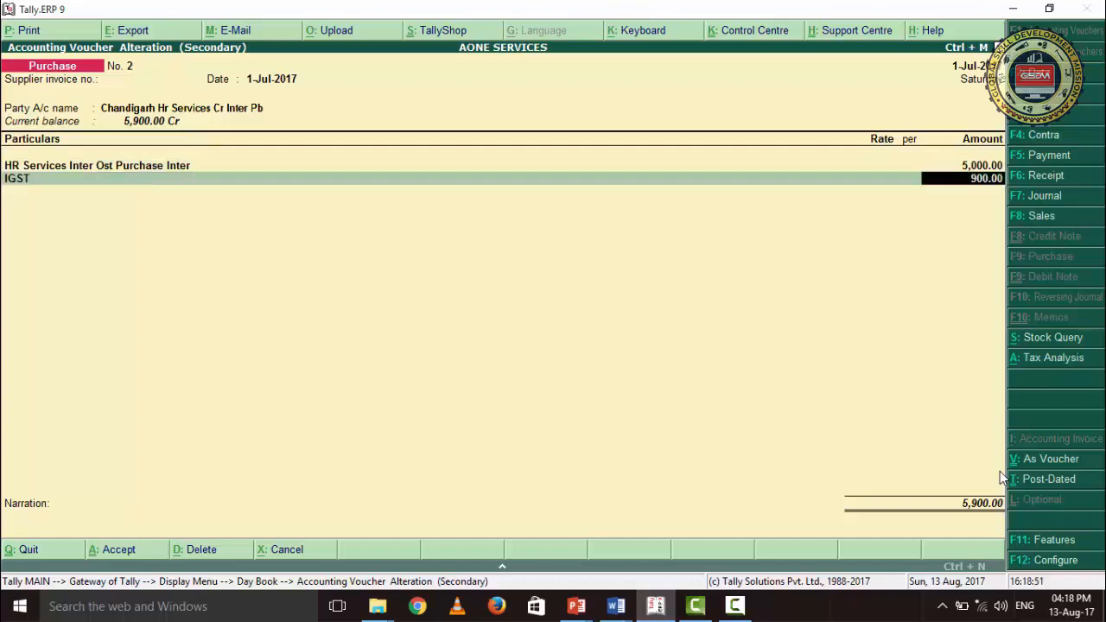
key(Return)
key(Return)
key(Return)
key(Return)
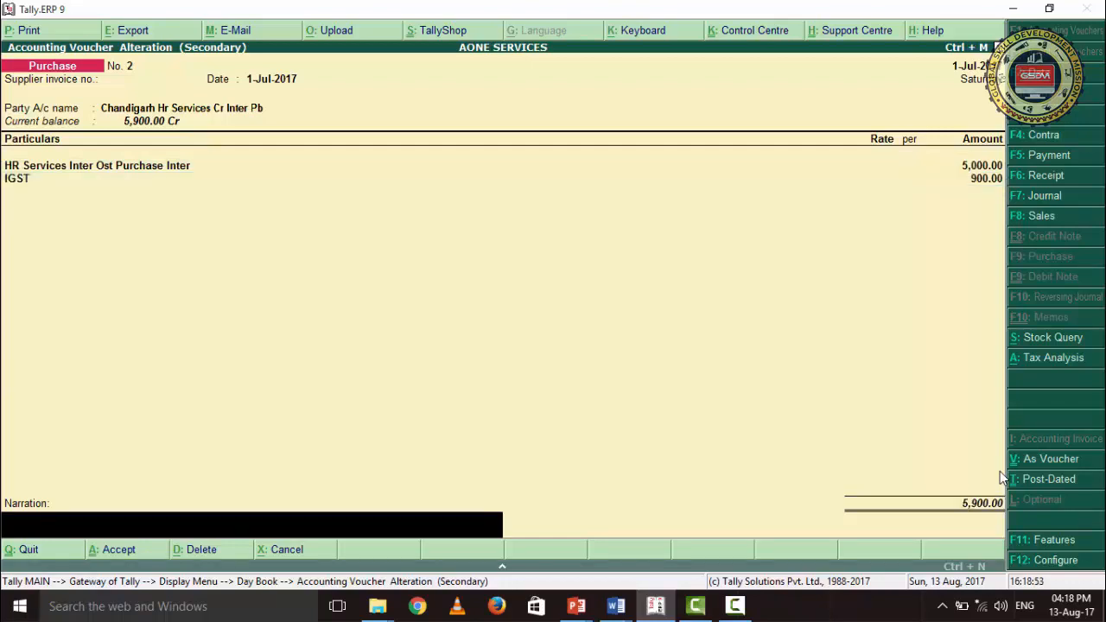
key(Return)
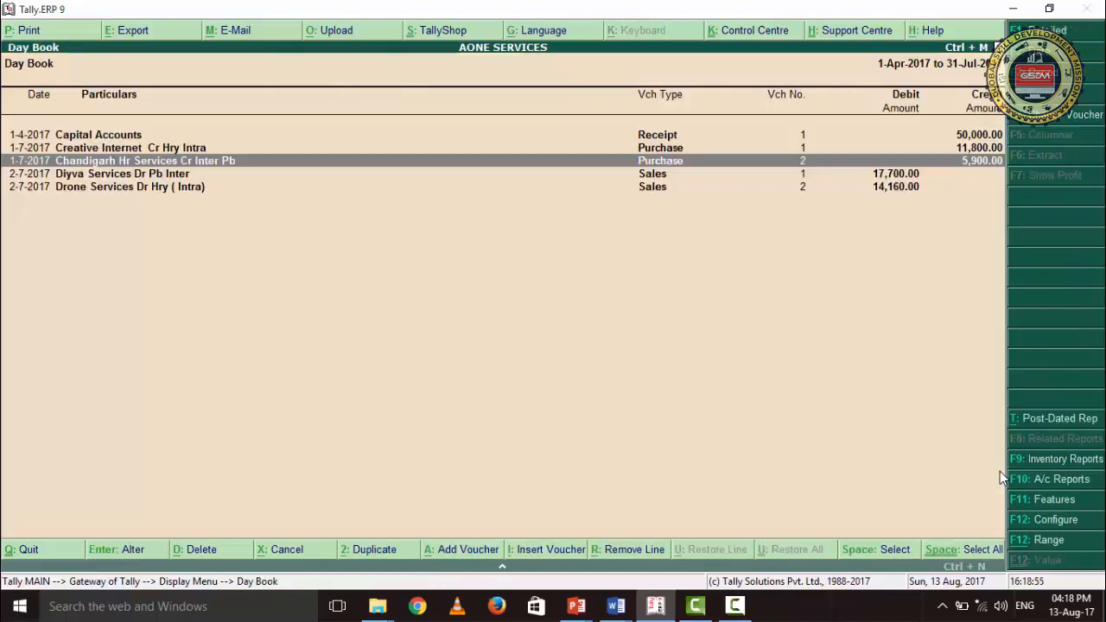
- Select the Diyva Services sales voucher in the Day Book
key(Down)
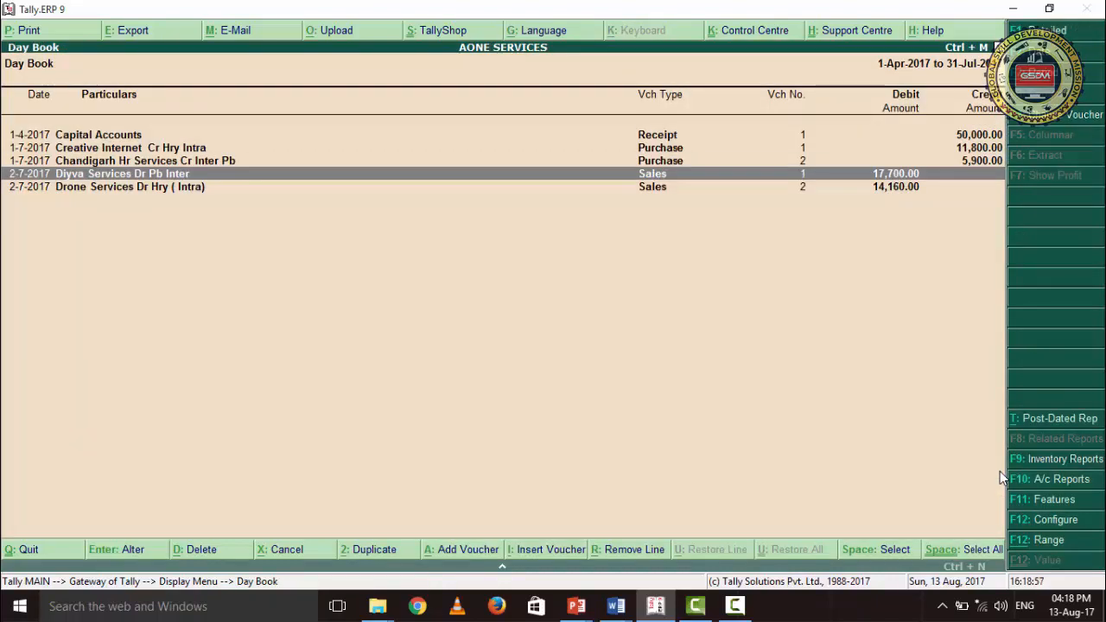
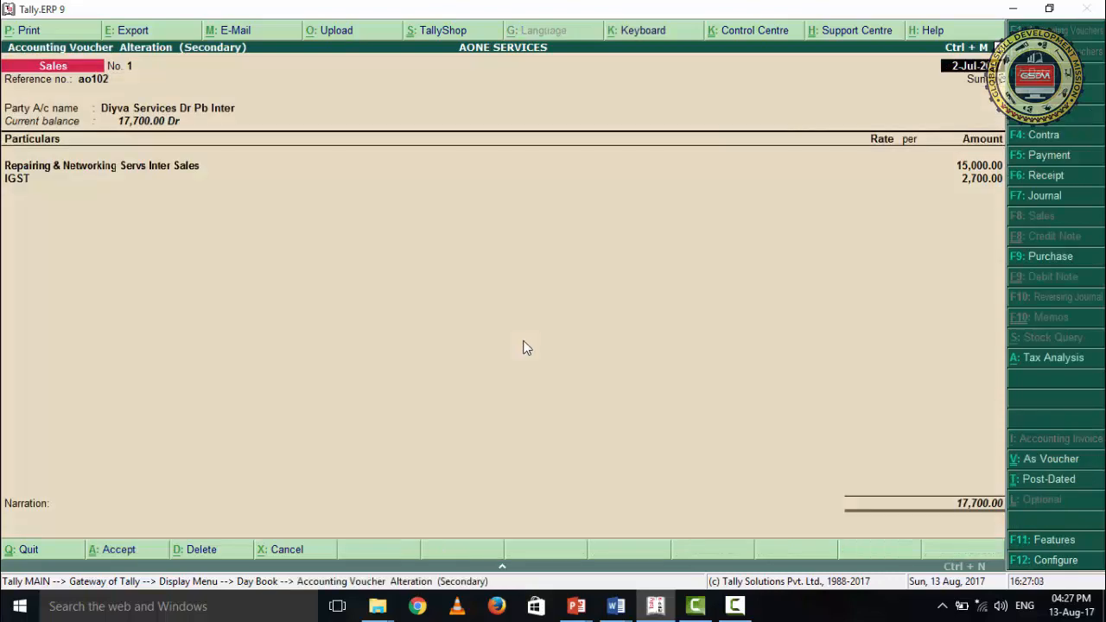
- Review the Diyva Services sales voucher's date, reference number and buyer details, accepting the state and GSTIN unchanged
key(Return)
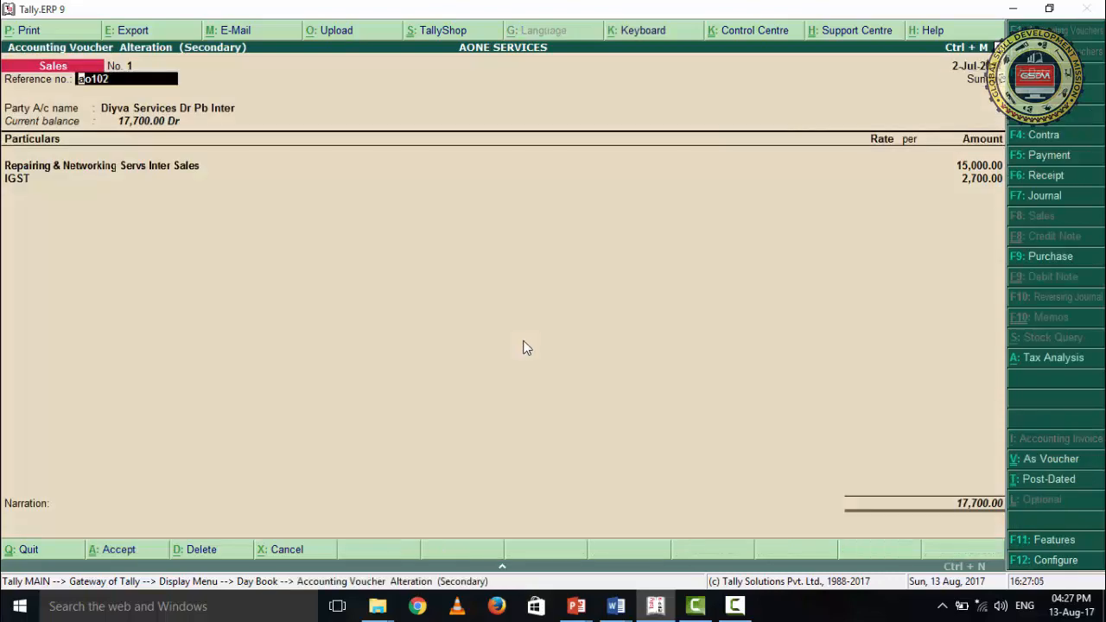
key(Return)
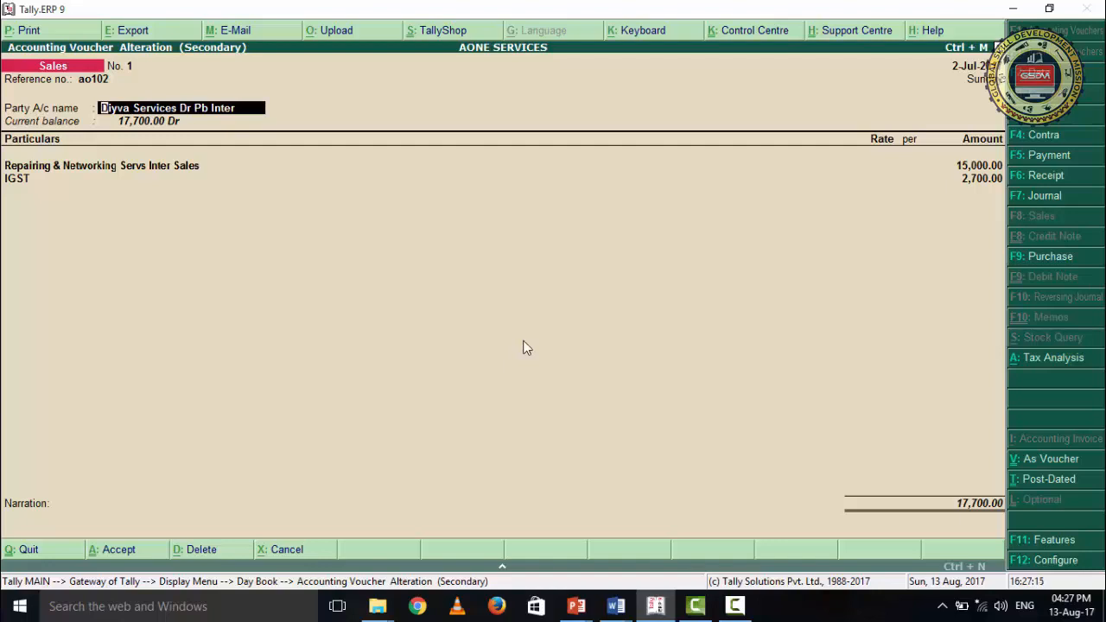
key(Return)
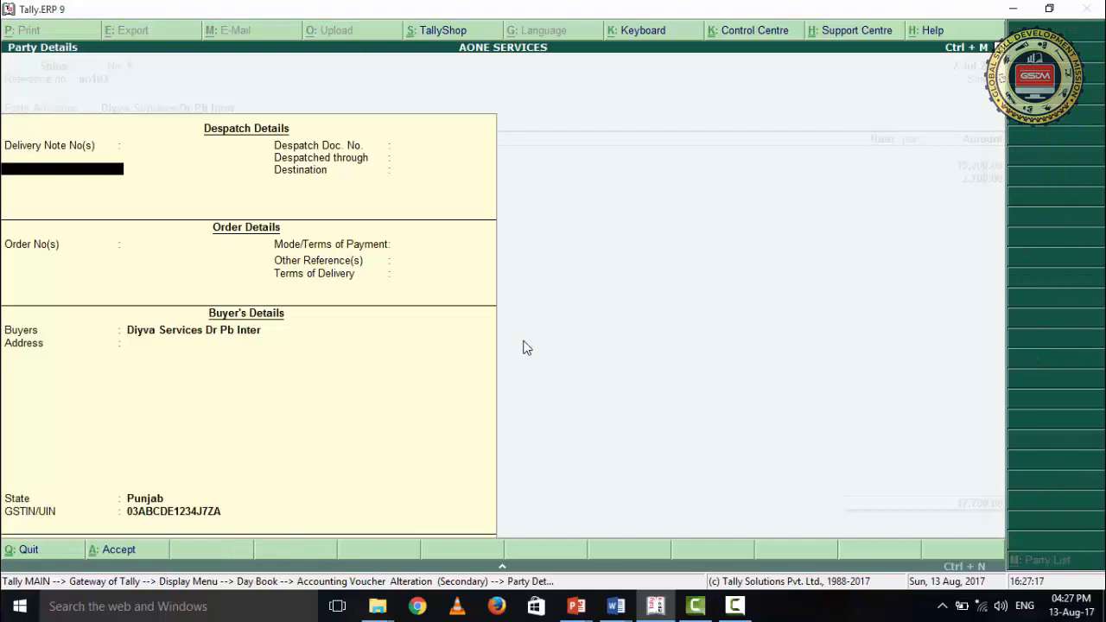
key(Return)
key(Return)
key(Return)
key(Return)
key(Return)
key(Return)
key(Return)
key(Return)
key(Return)
key(Return)
key(Return)
key(Return)
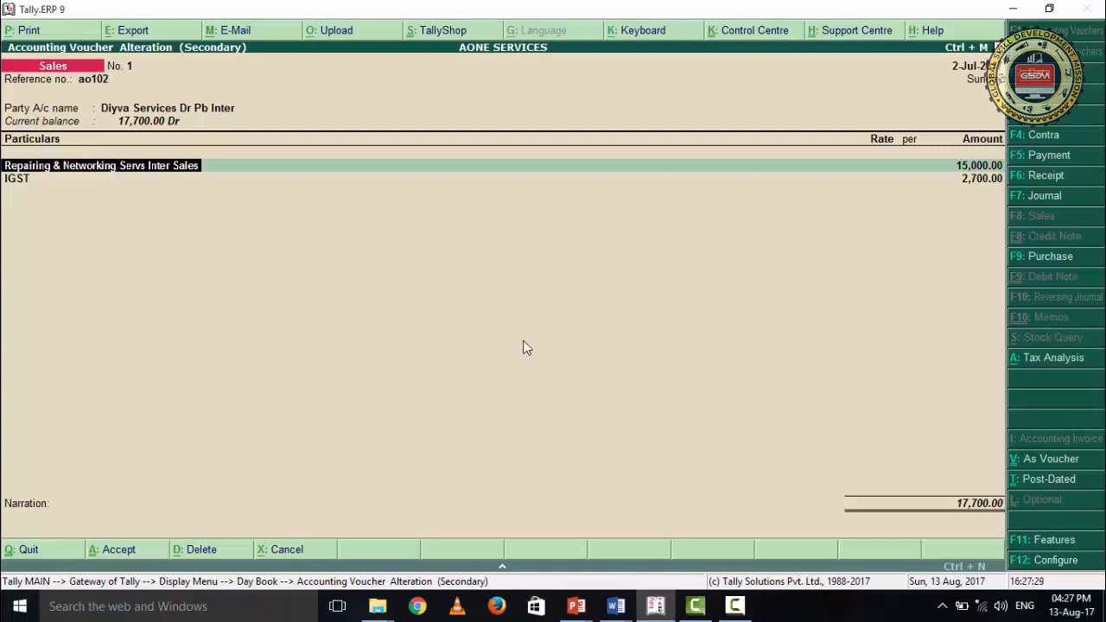
- Review the Repairing & Networking Servs Inter Sales and IGST lines and accept the Diyva Services voucher without edits
key(Return)
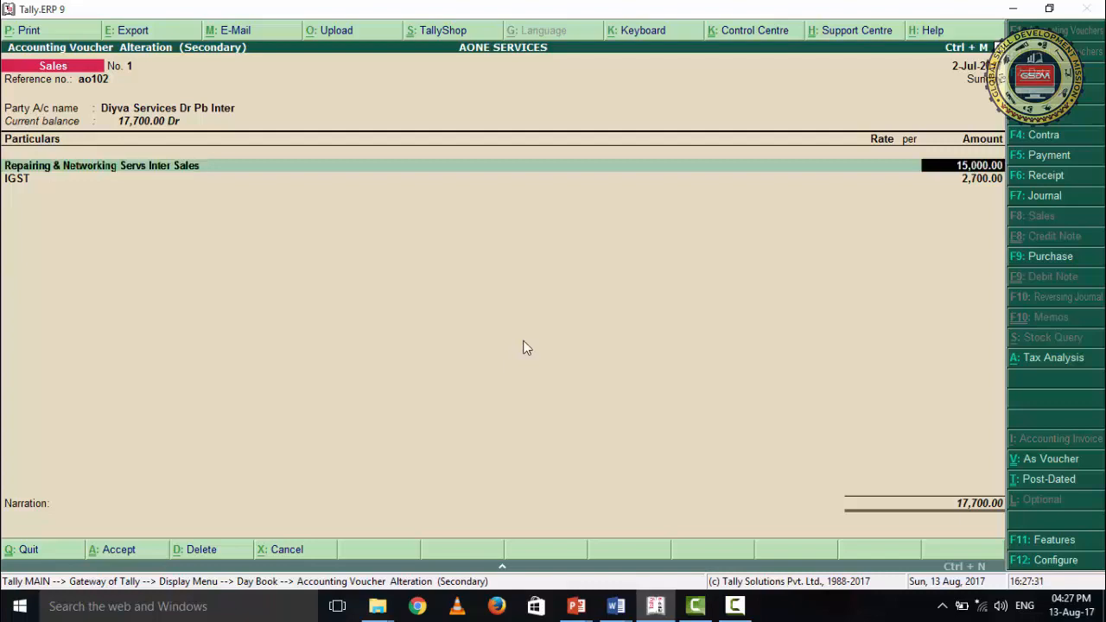
key(Return)
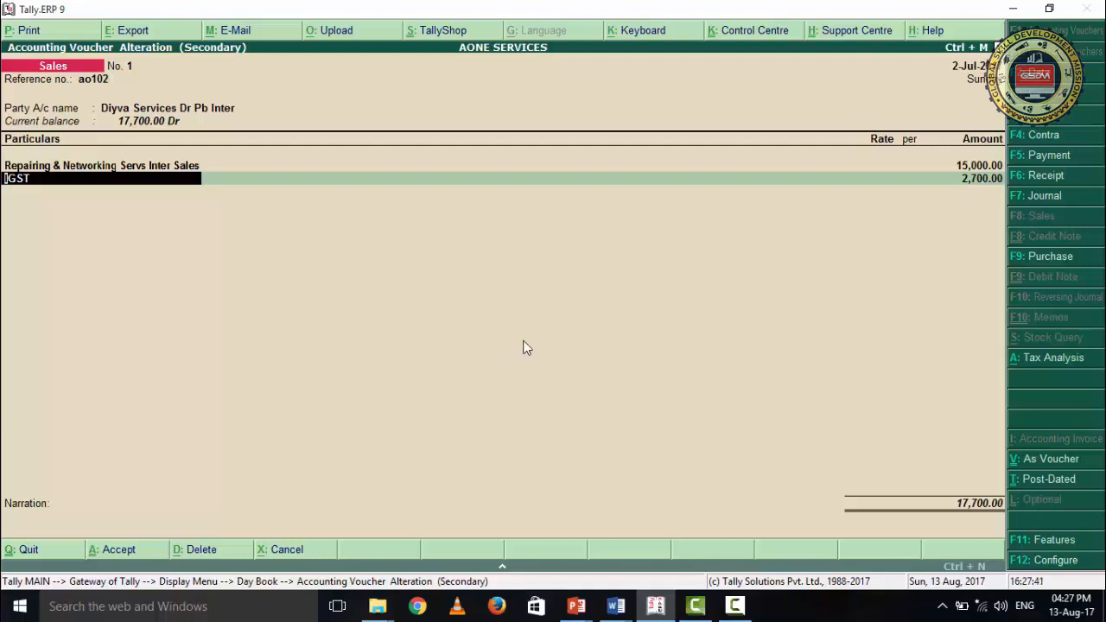
key(Return)
key(Return)
key(Return)
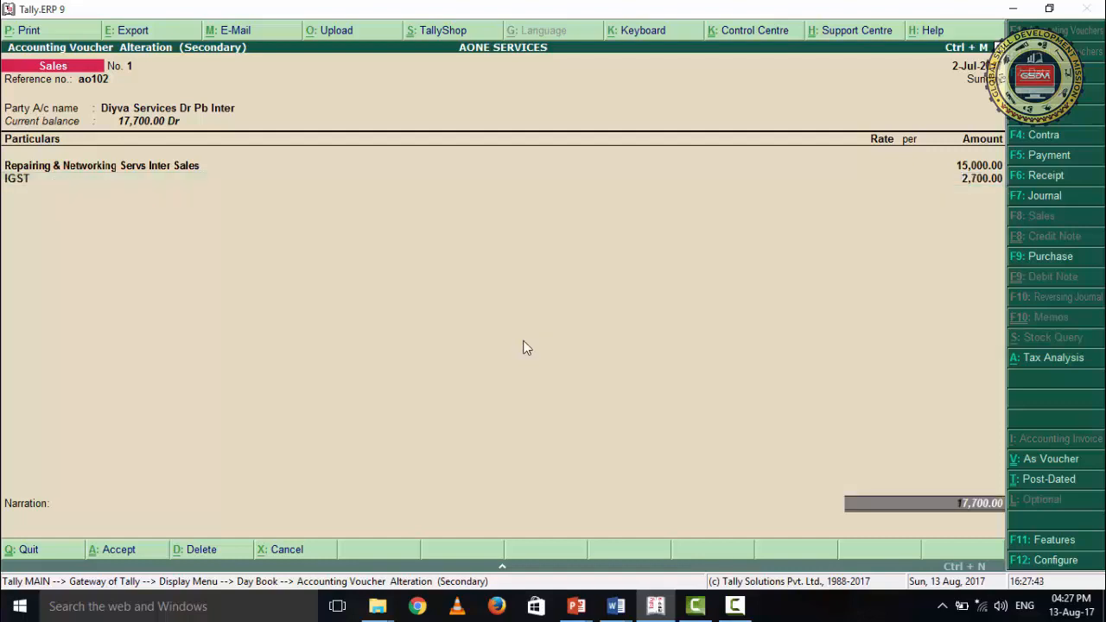
key(Return)
key(Return)
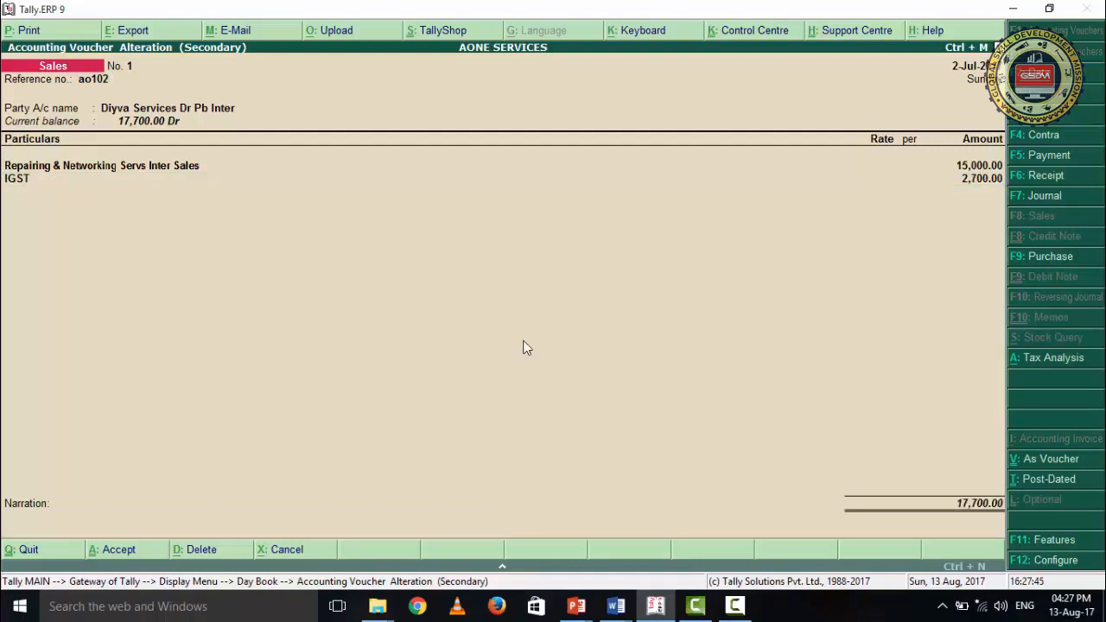
key(Return)
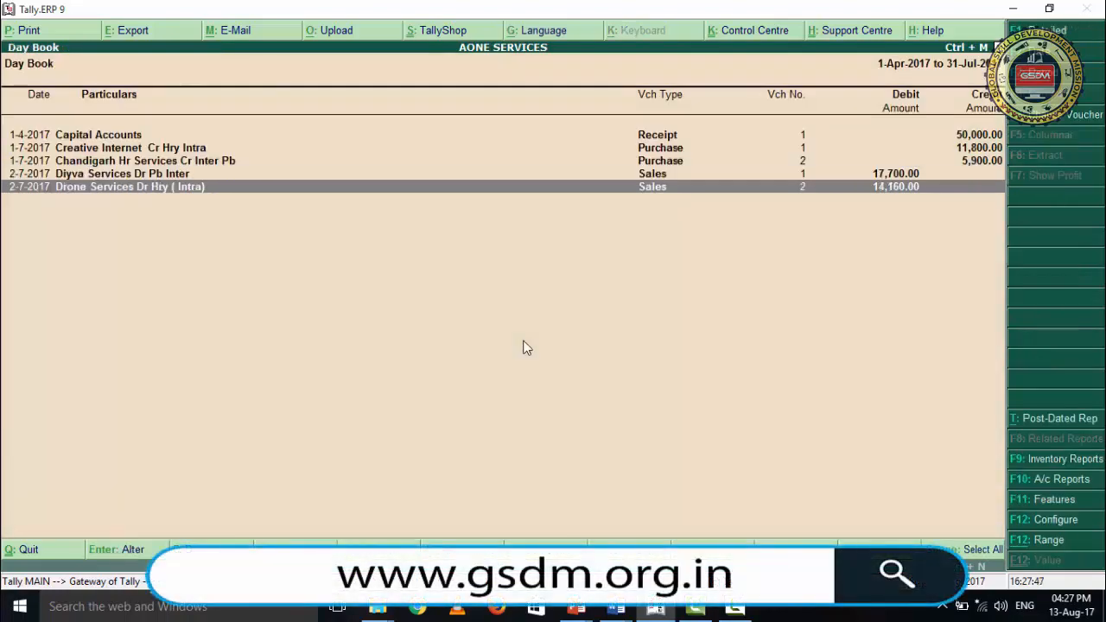
- Open the Drone Services sales voucher from the Day Book and review its reference number, party account and buyer details
key(Return)
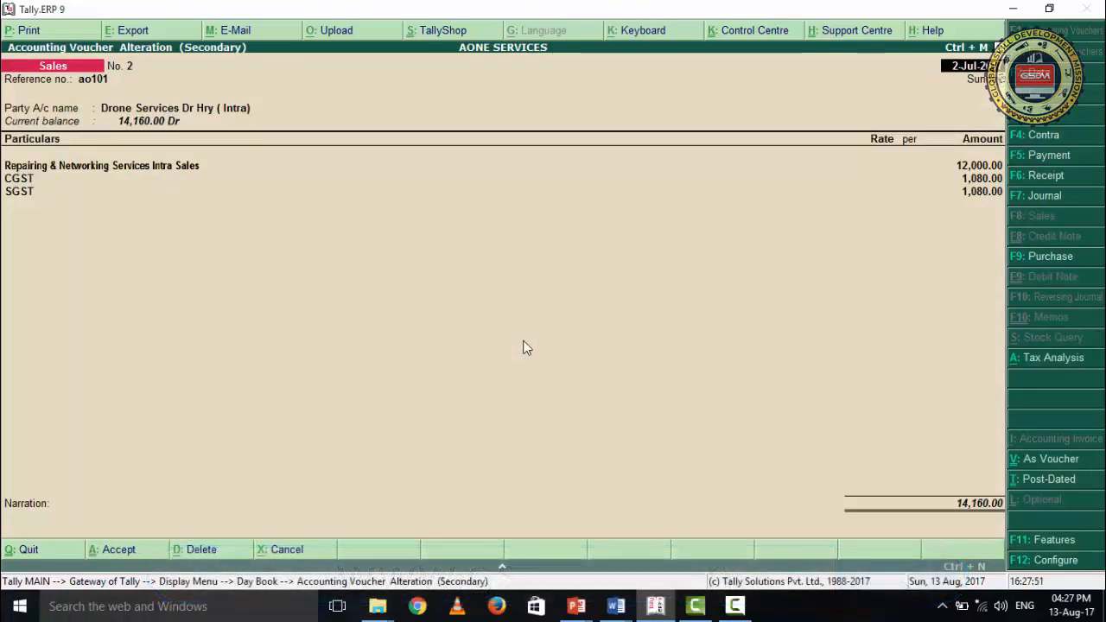
key(Return)
key(Return)
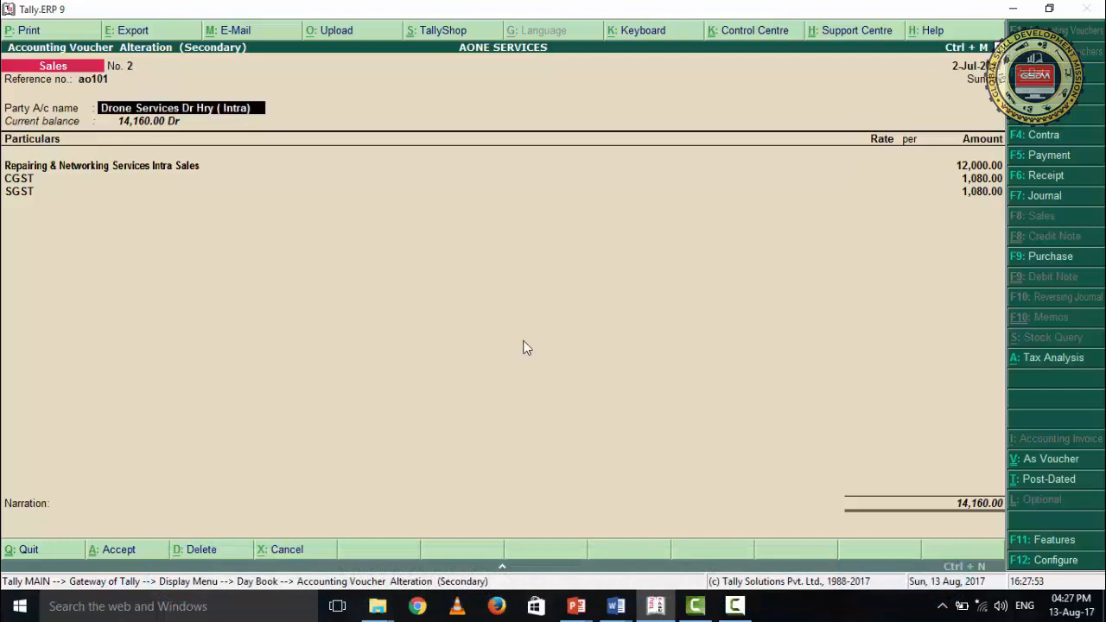
key(Return)
key(Return)
key(Return)
key(Return)
key(Return)
key(Return)
key(Return)
key(Return)
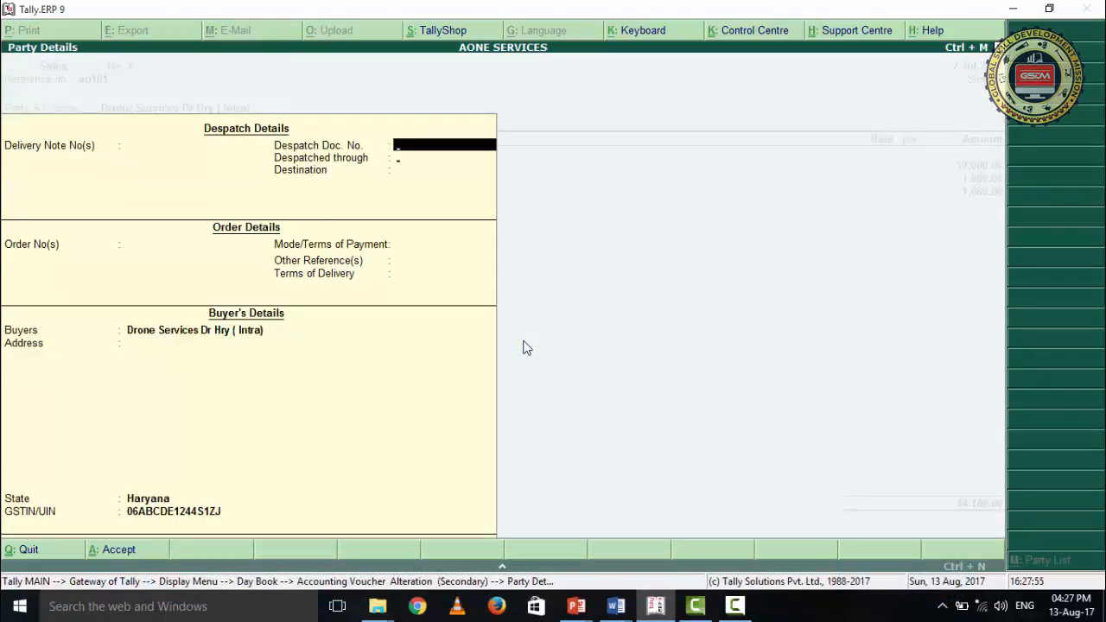
key(Return)
key(Return)
key(Return)
key(Return)
key(Return)
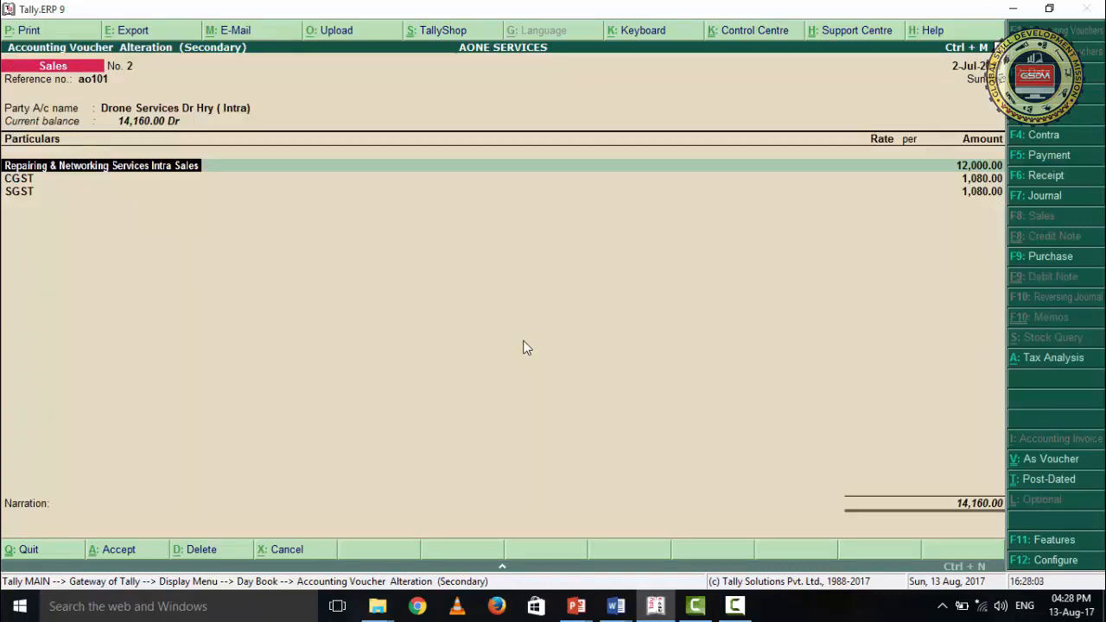
- Review the Repairing & Networking Services Intra Sales, CGST and SGST lines and accept the Drone Services voucher without edits
key(Return)
key(Return)
key(Return)
key(Return)
key(Return)
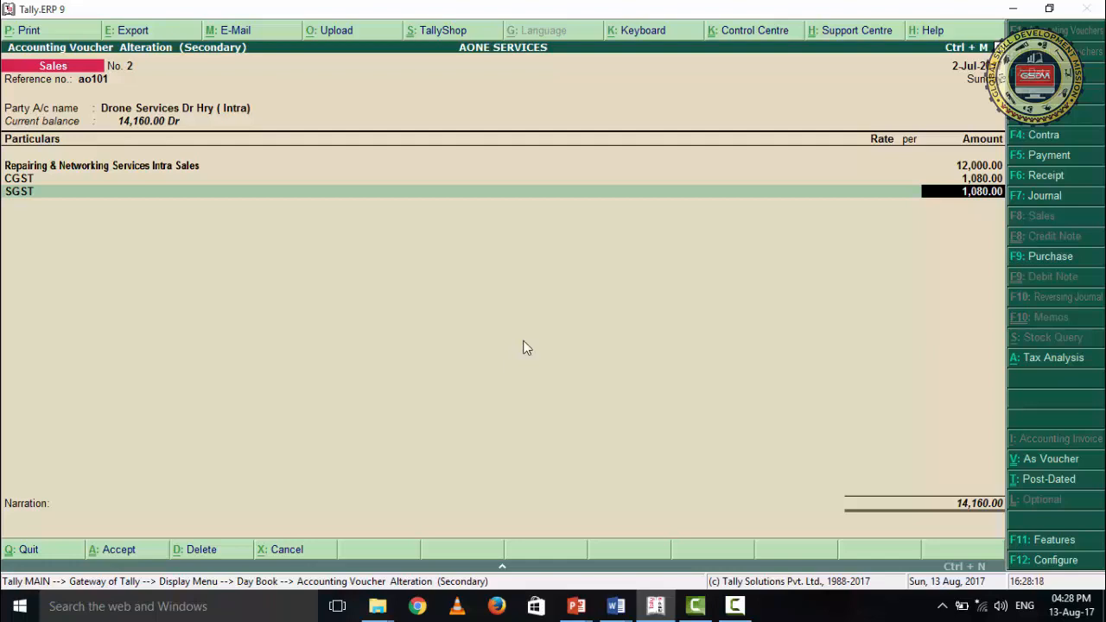
key(Return)
key(Return)
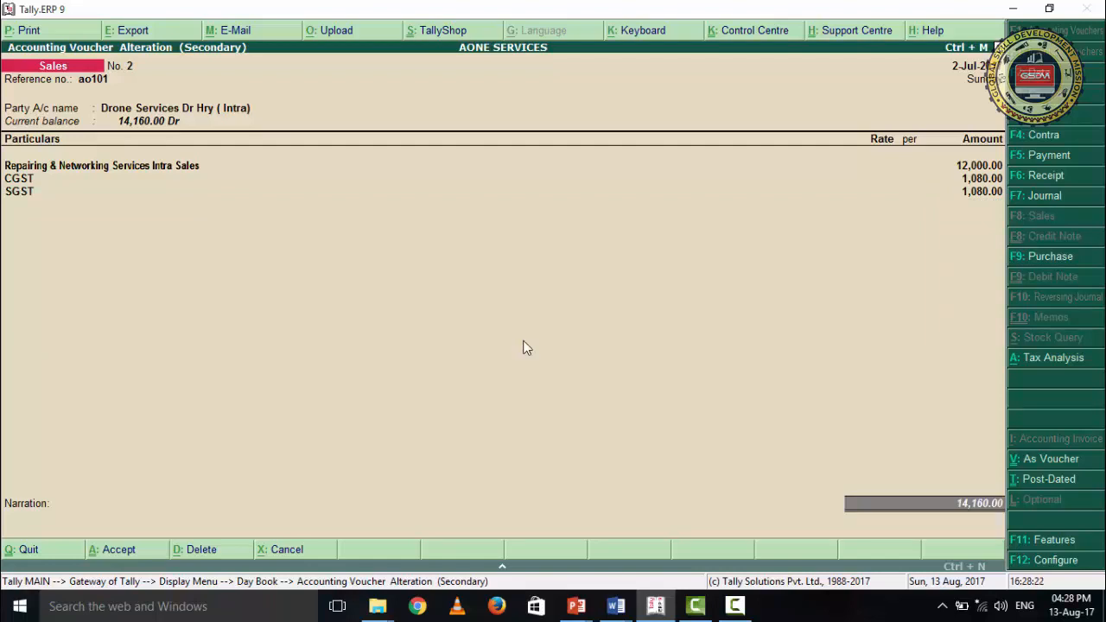
key(Return)
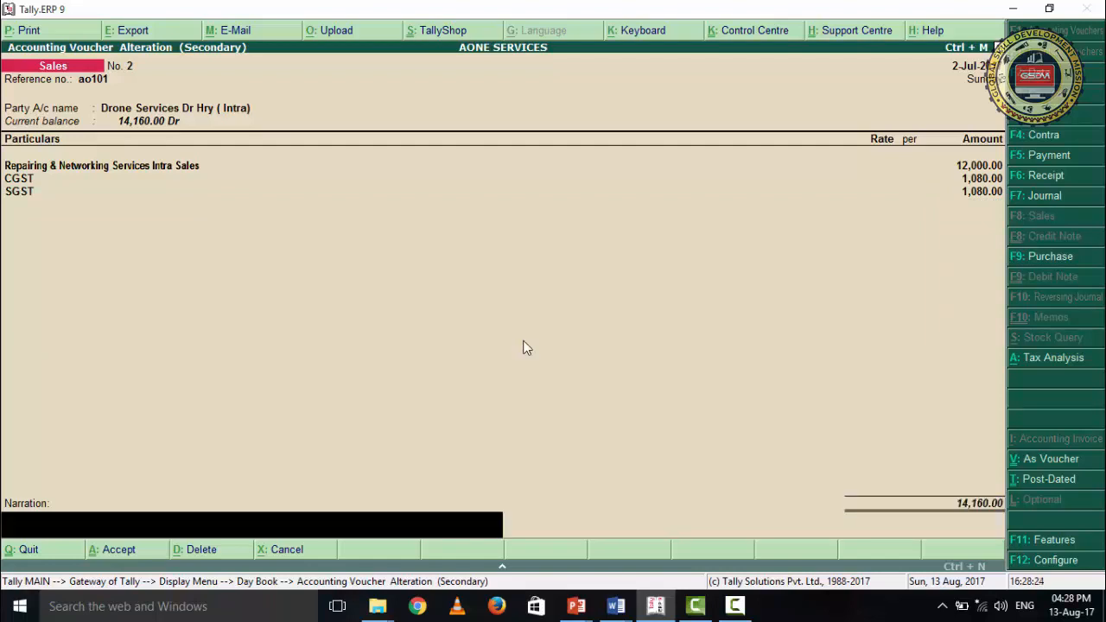
key(Return)
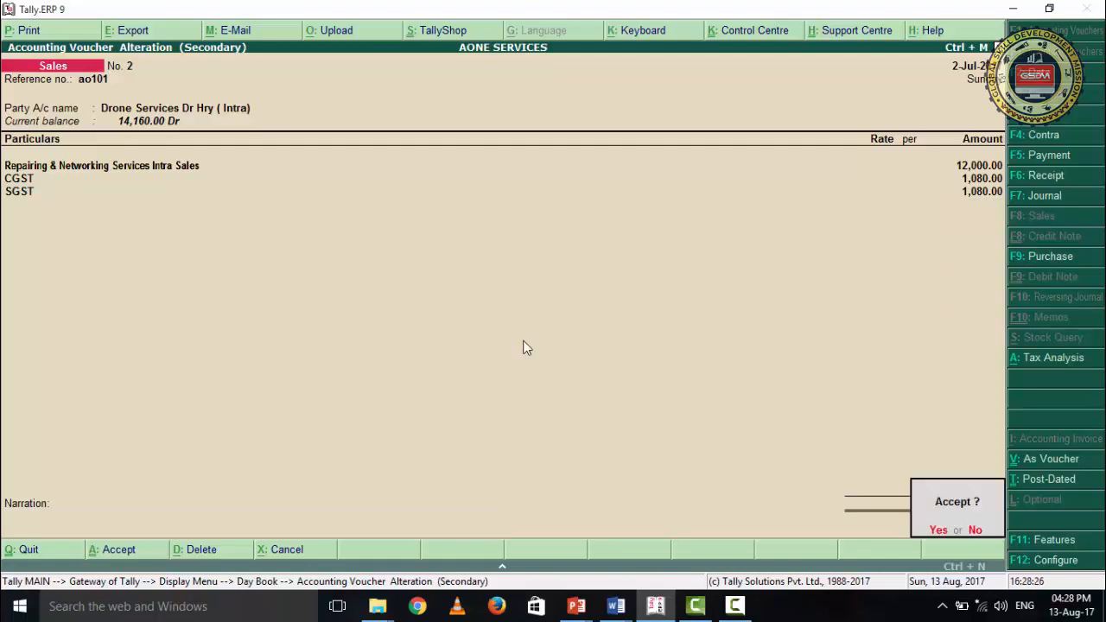
key(Return)
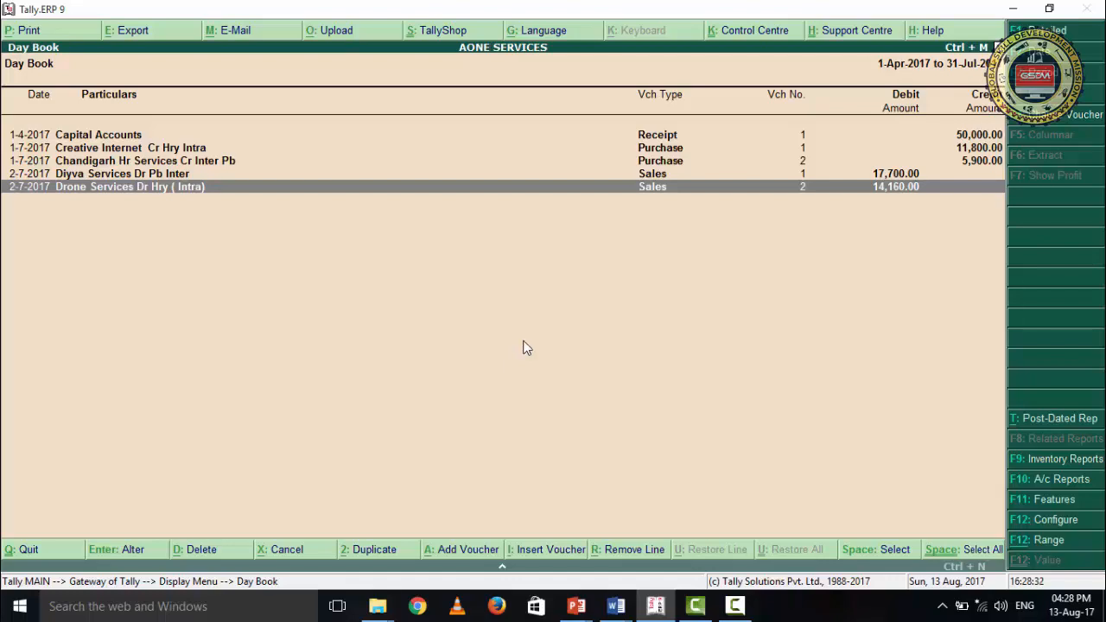
- Leave the Day Book and open the GSTR-1 return from the statutory GST reports
key(Escape)
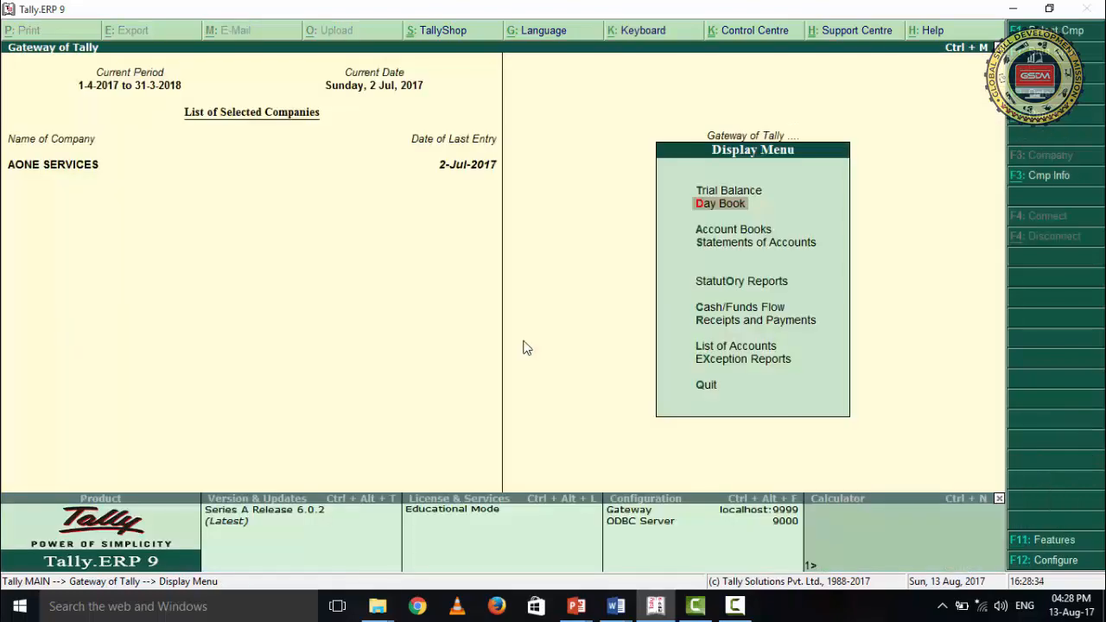
key(Down)
key(Down)
key(Down)
key(Up)
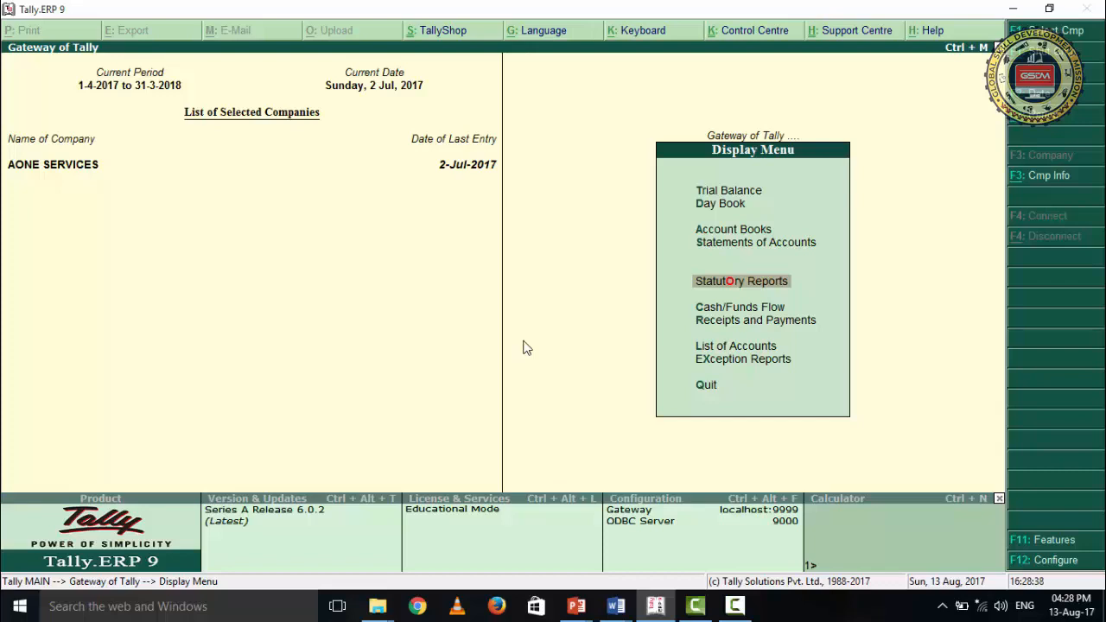
key(Return)
key(Return)
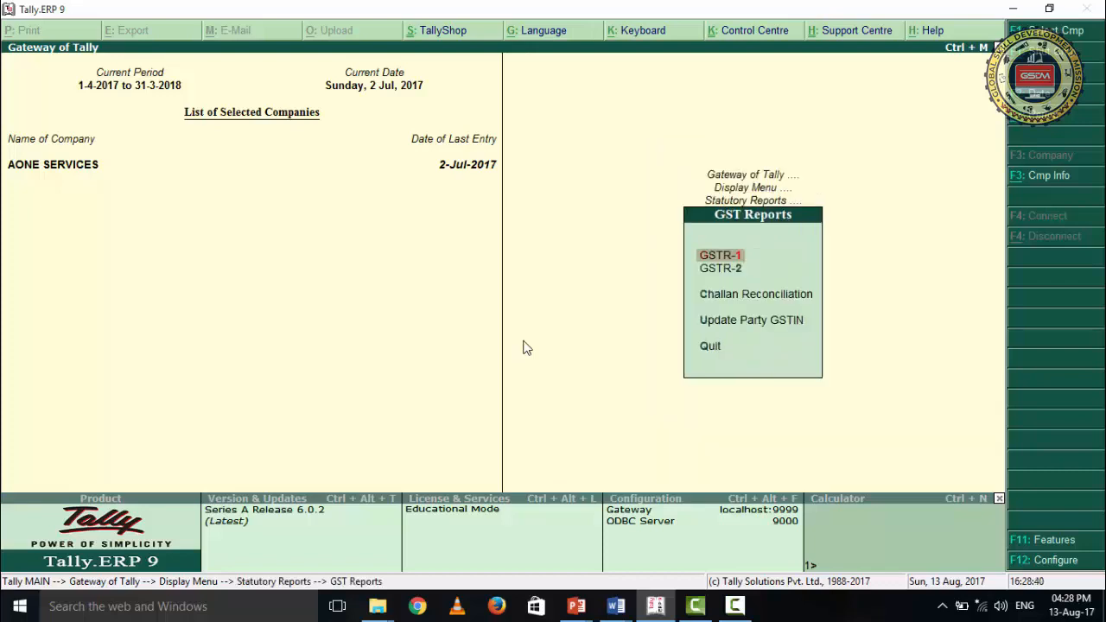
key(Return)
- Examine the sales vouchers and tax totals under B2B Invoices in GSTR-1, and close the return
key(Down)
key(Down)
key(Down)
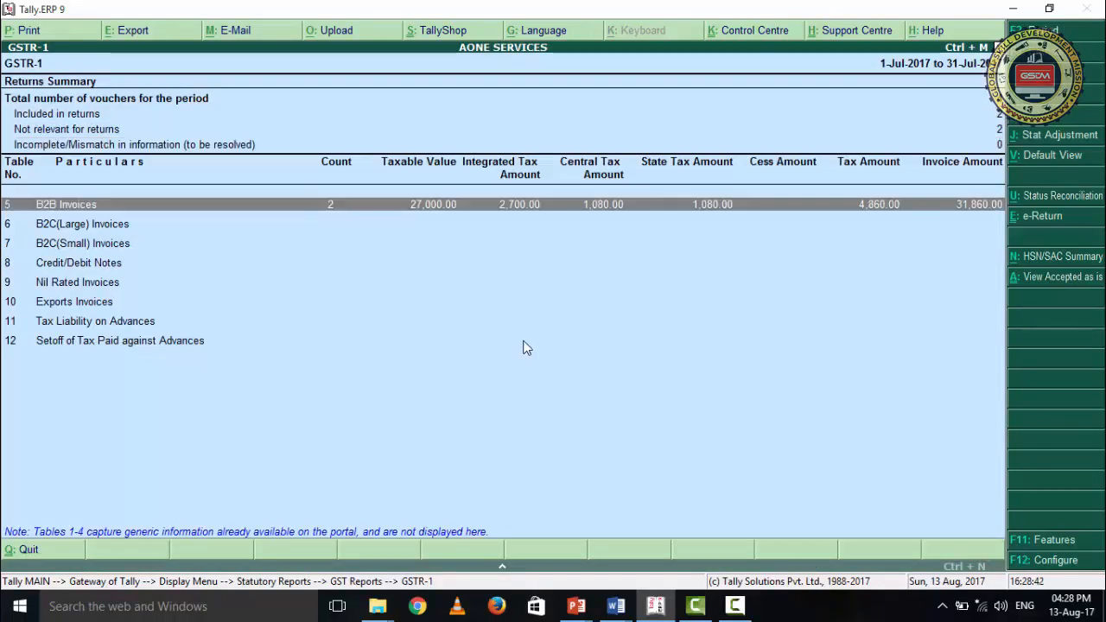
key(Return)
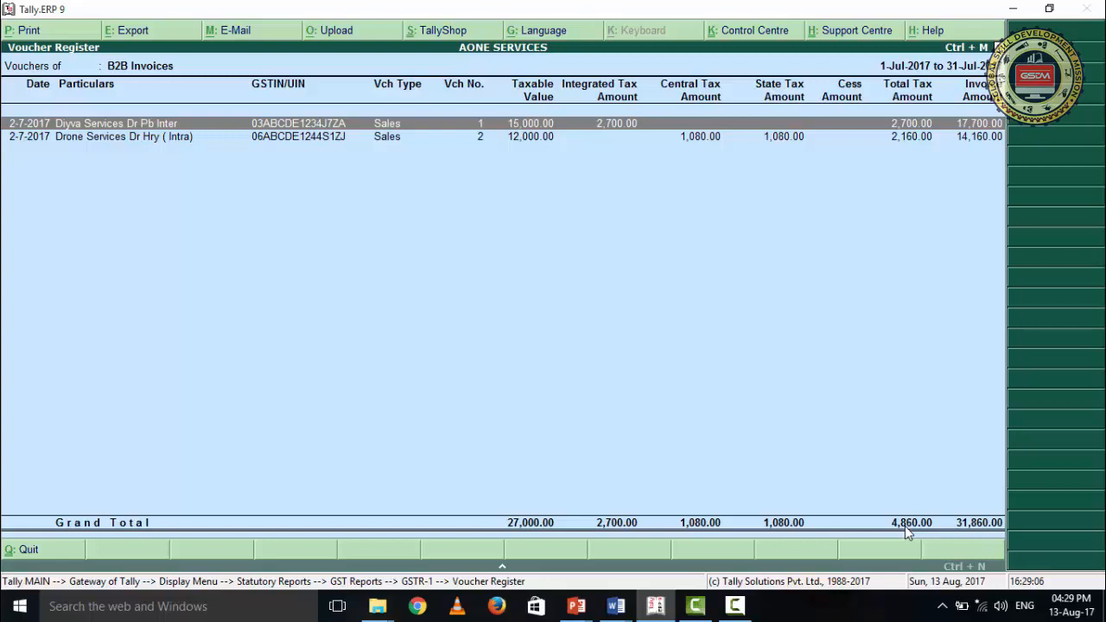
key(Escape)
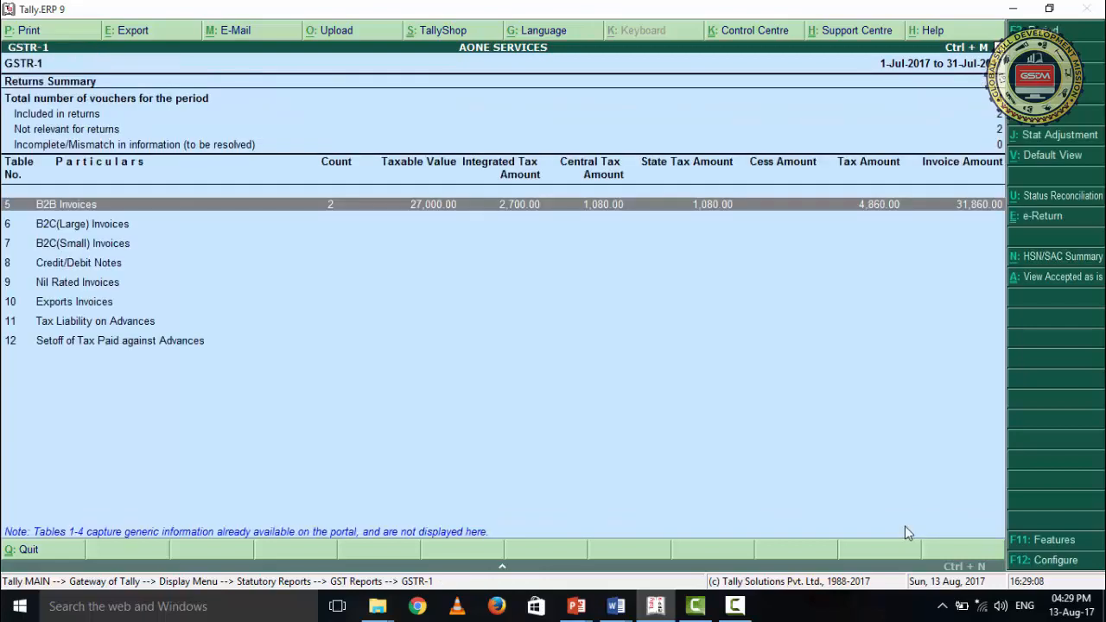
key(Escape)
- Open GSTR-2, examine the purchase vouchers and tax totals under B2B Invoices, and return to the Gateway of Tally
key(Down)
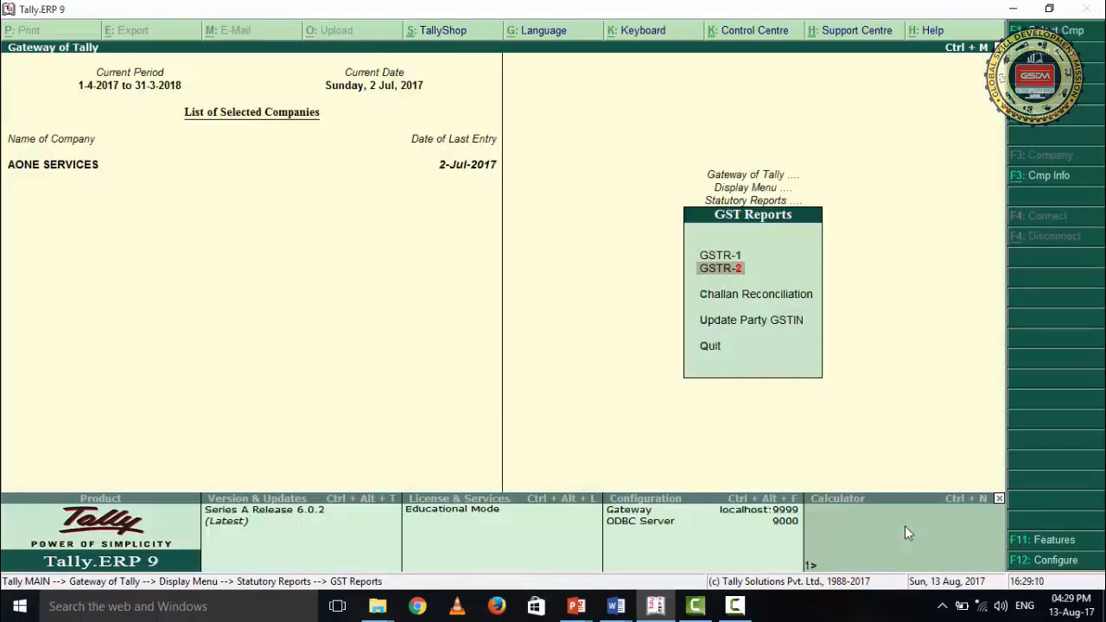
key(Return)
key(Down)
key(Down)
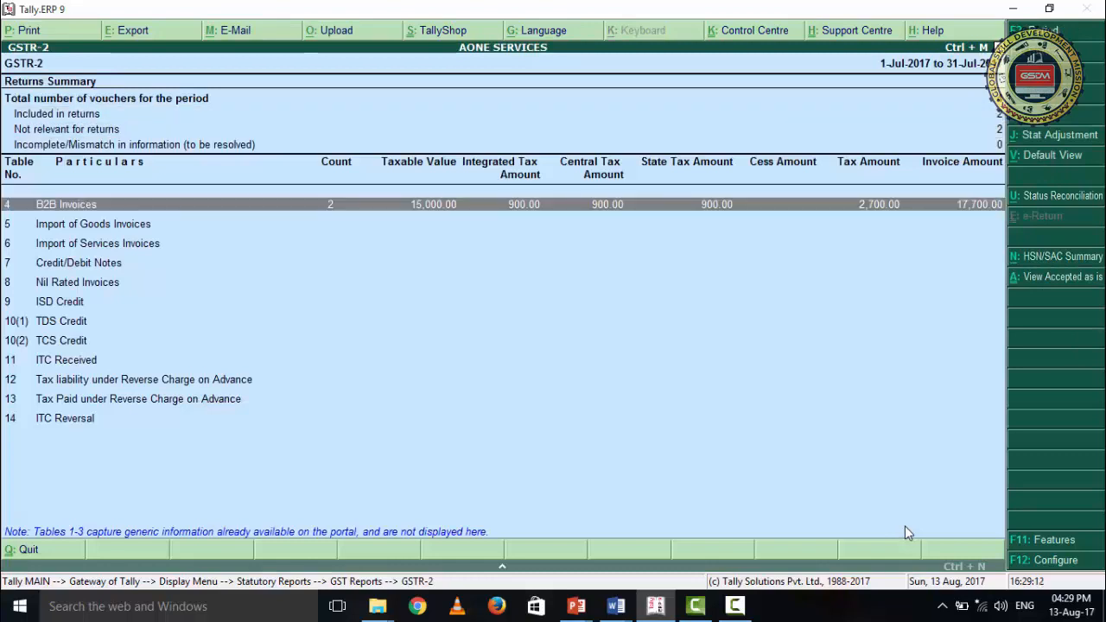
key(Return)
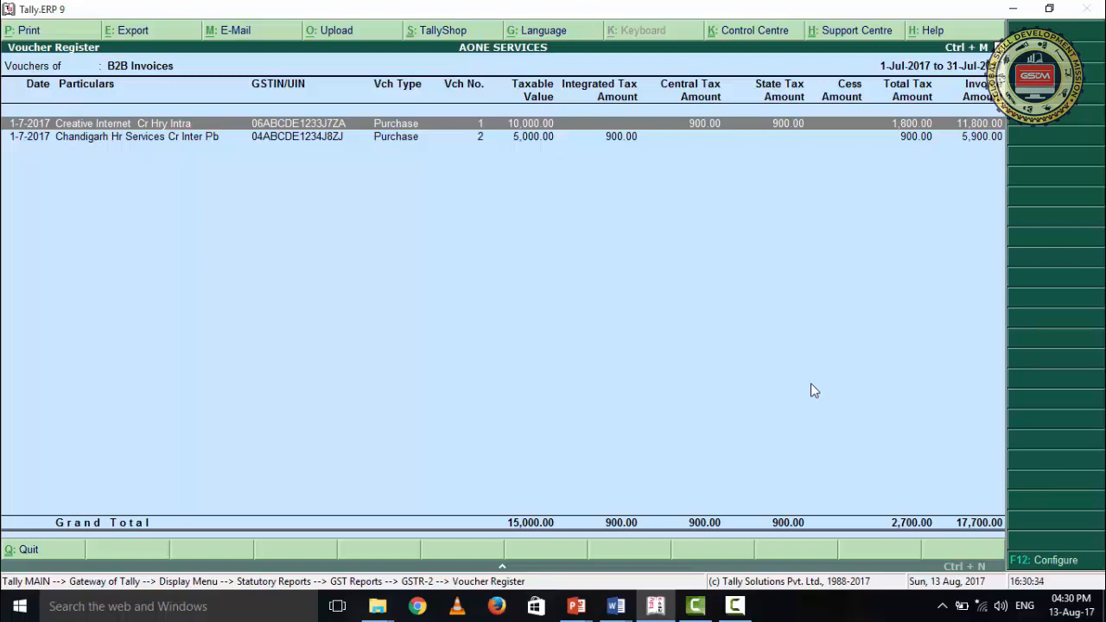
key(Escape)
key(Escape)
key(Escape)
key(Escape)
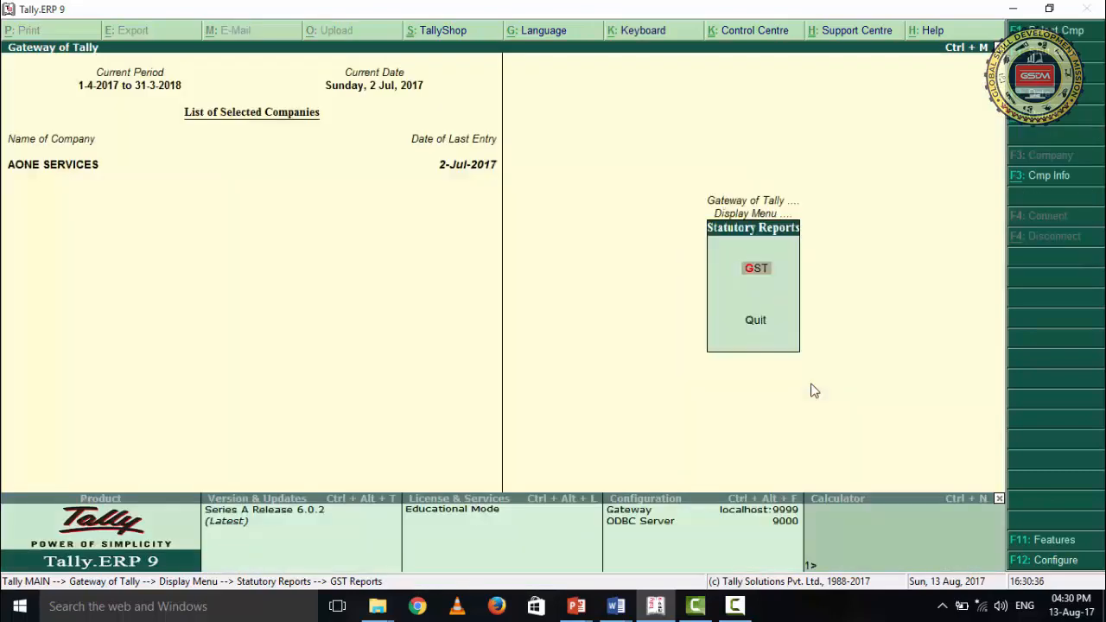
key(Escape)
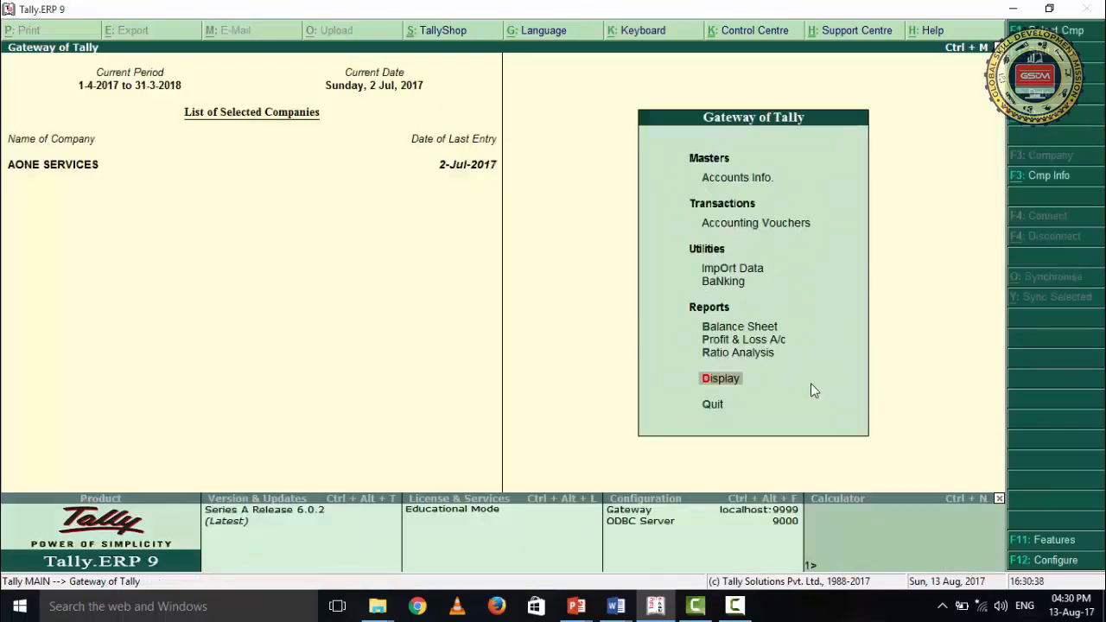
- Open the Balance Sheet and drill down through Current Liabilities to the Duties & Taxes ledgers
key(Up)
key(Up)
key(Up)
key(Return)
key(Down)
key(Down)
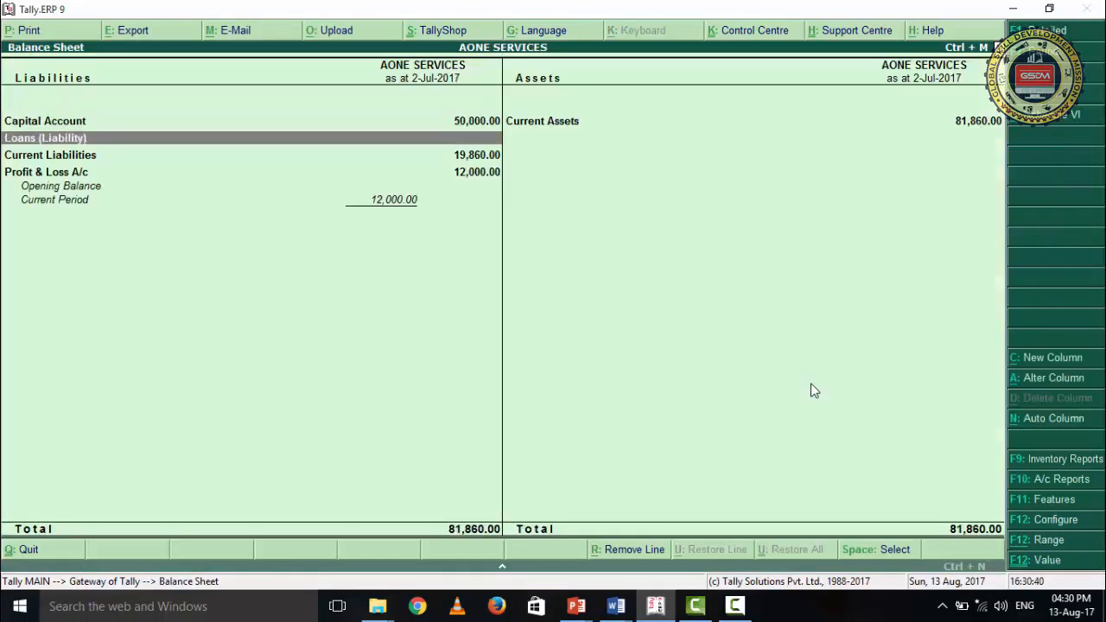
key(Return)
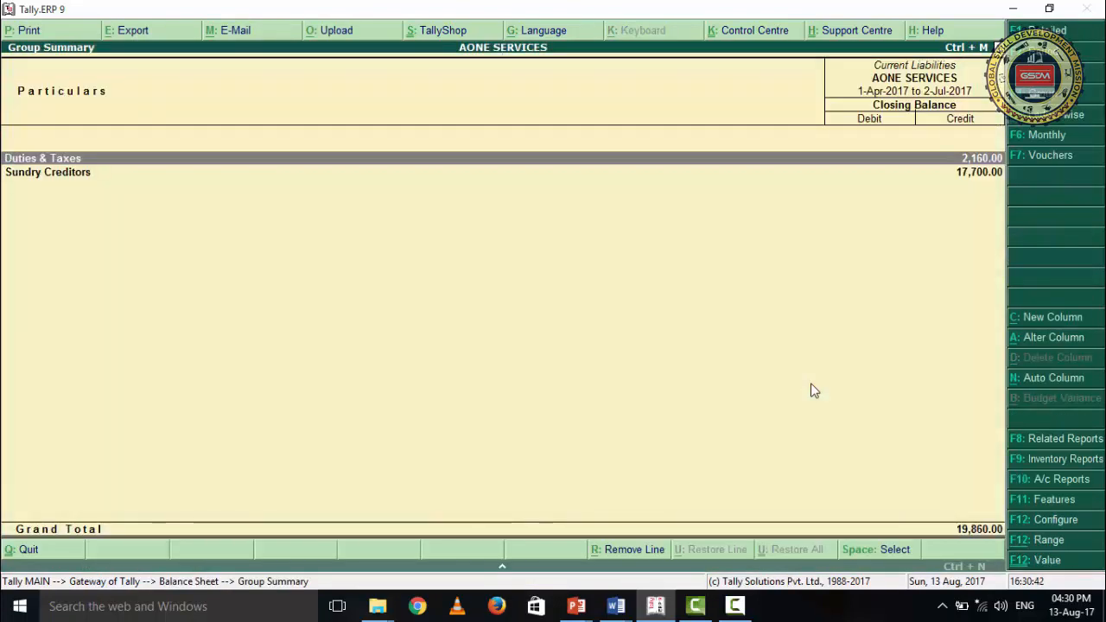
key(Return)
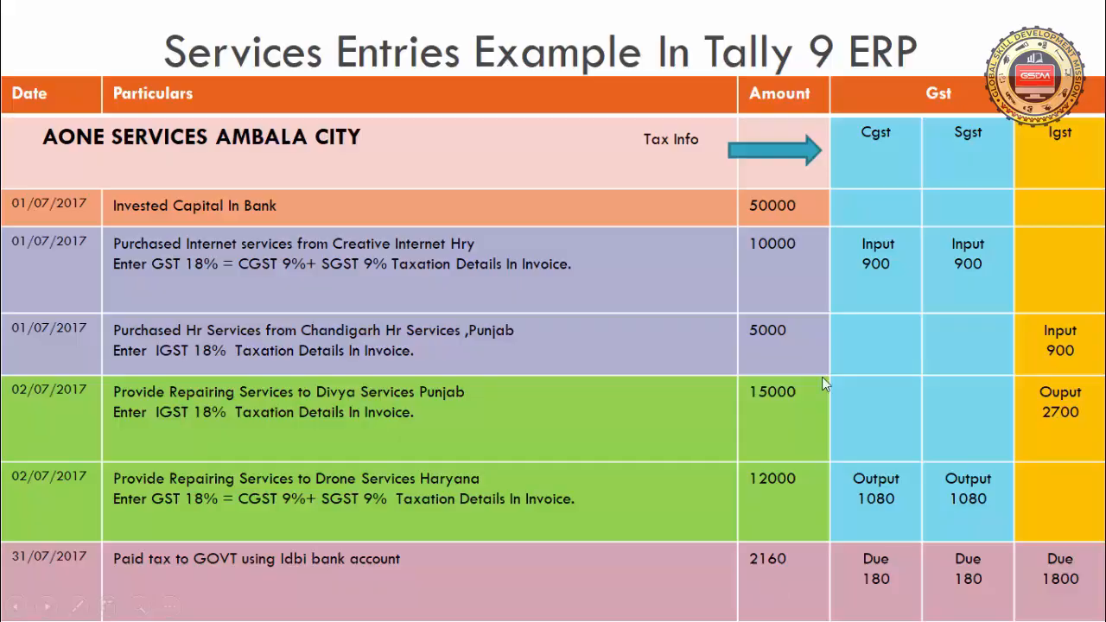
- Switch from the example slide back to Tally, check the Duties & Taxes balances, and close the Balance Sheet
key(alt+Tab)
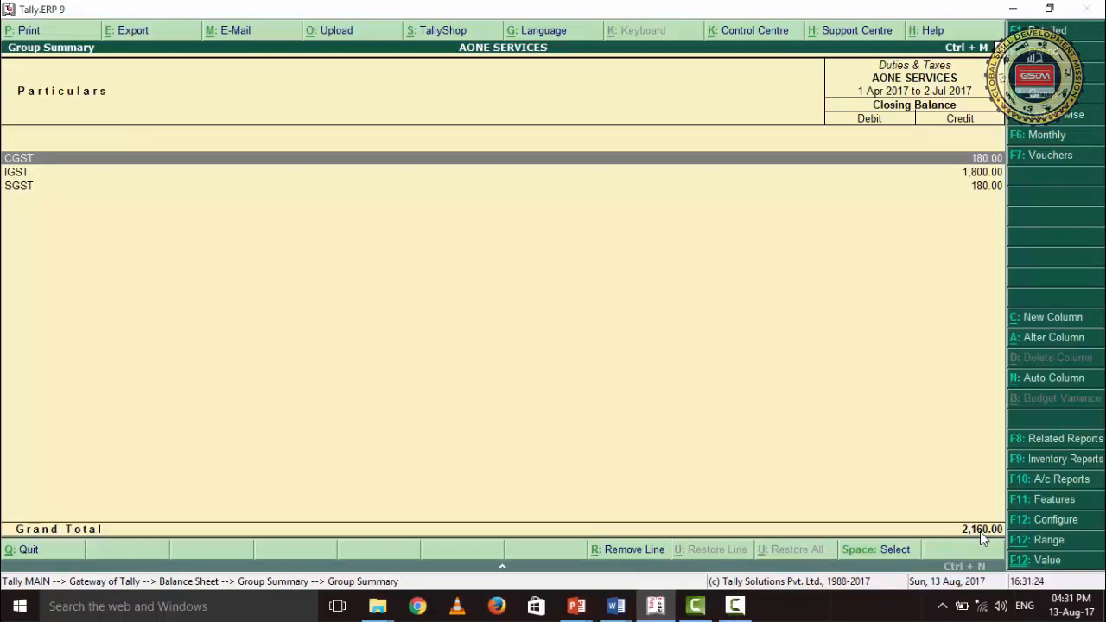
key(Escape)
key(Escape)
key(Escape)
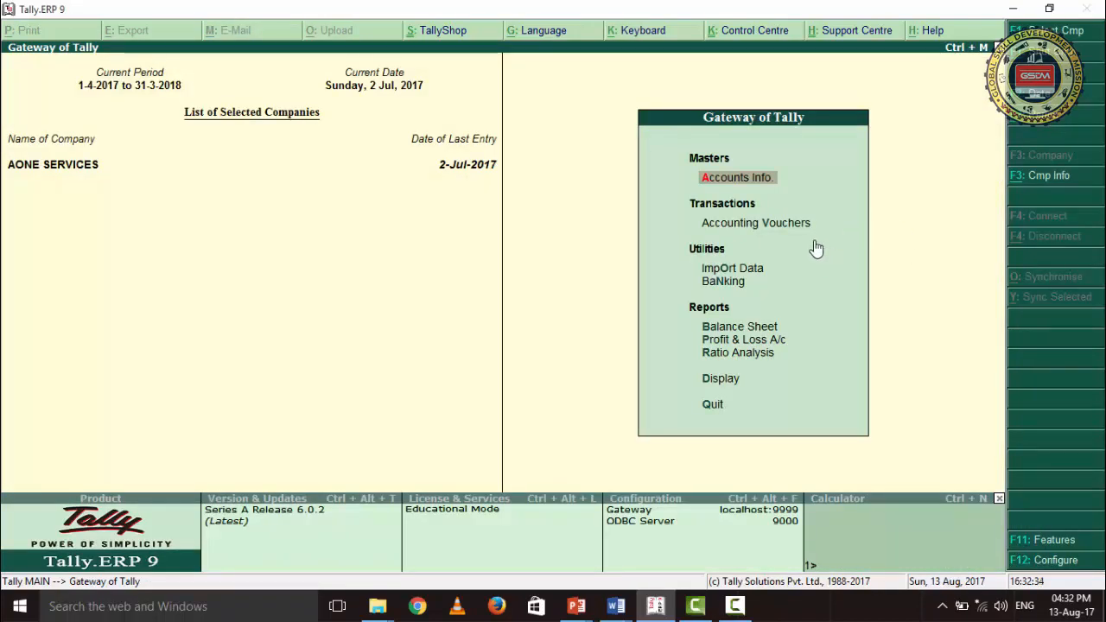
- Start a payment voucher as a GST statutory payment for 1-Jul-2017 to 31-Jul-2017 with the Regular payment type
click(795, 222)
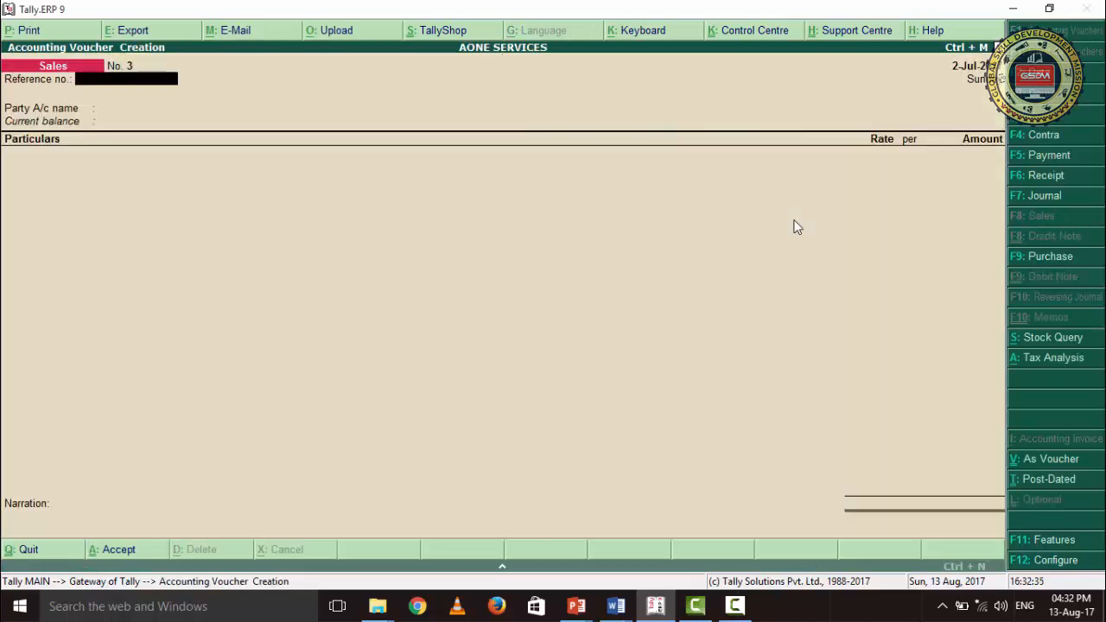
click(1050, 157)
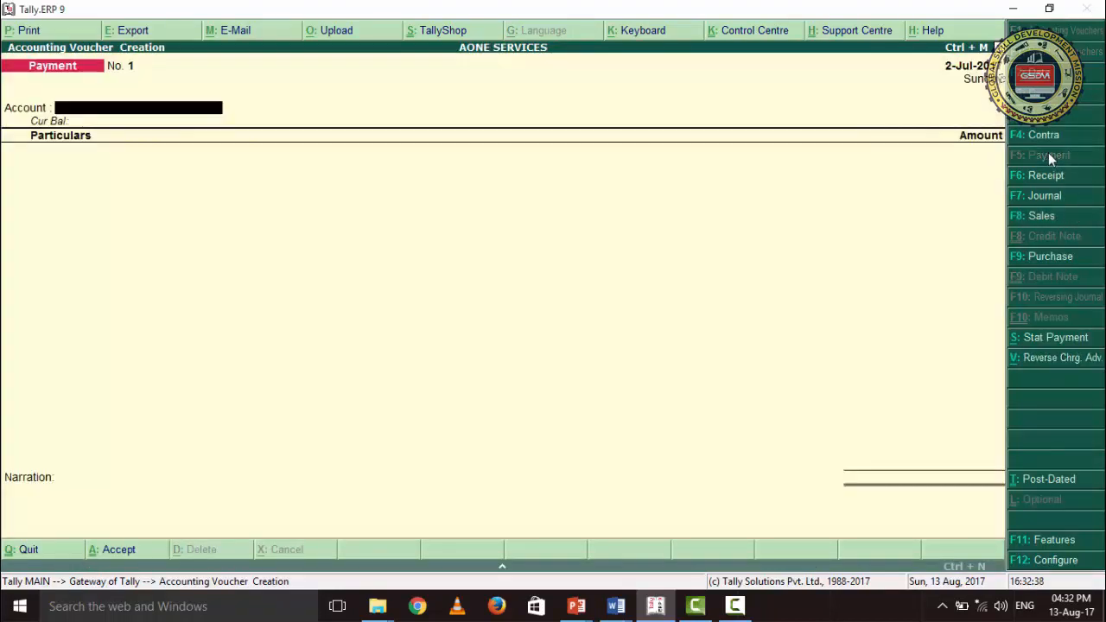
click(1047, 338)
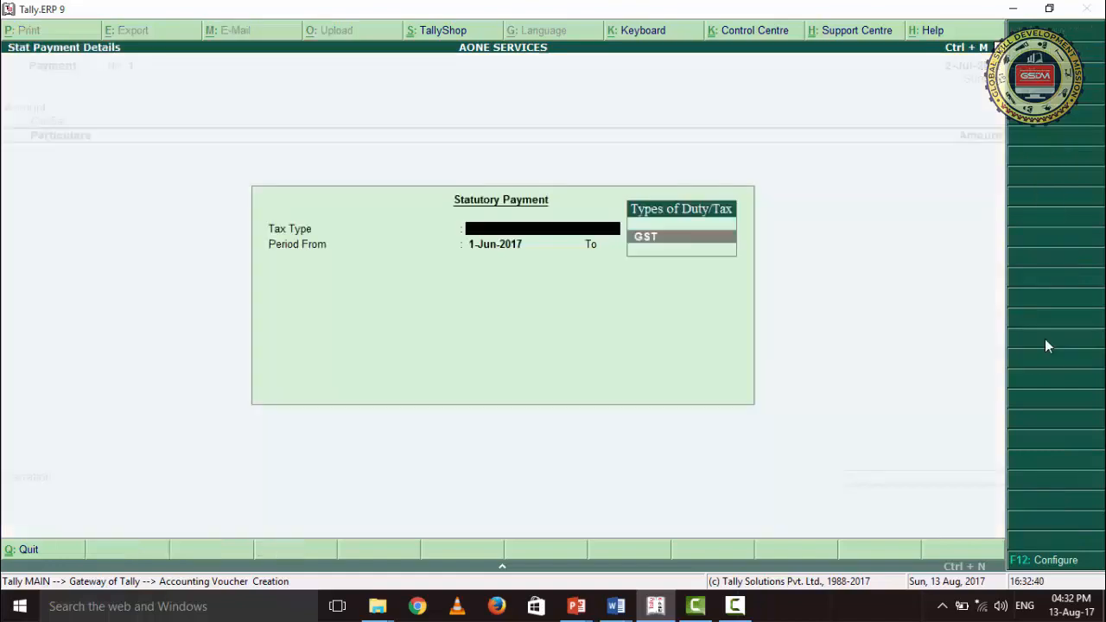
click(694, 245)
text(1-)
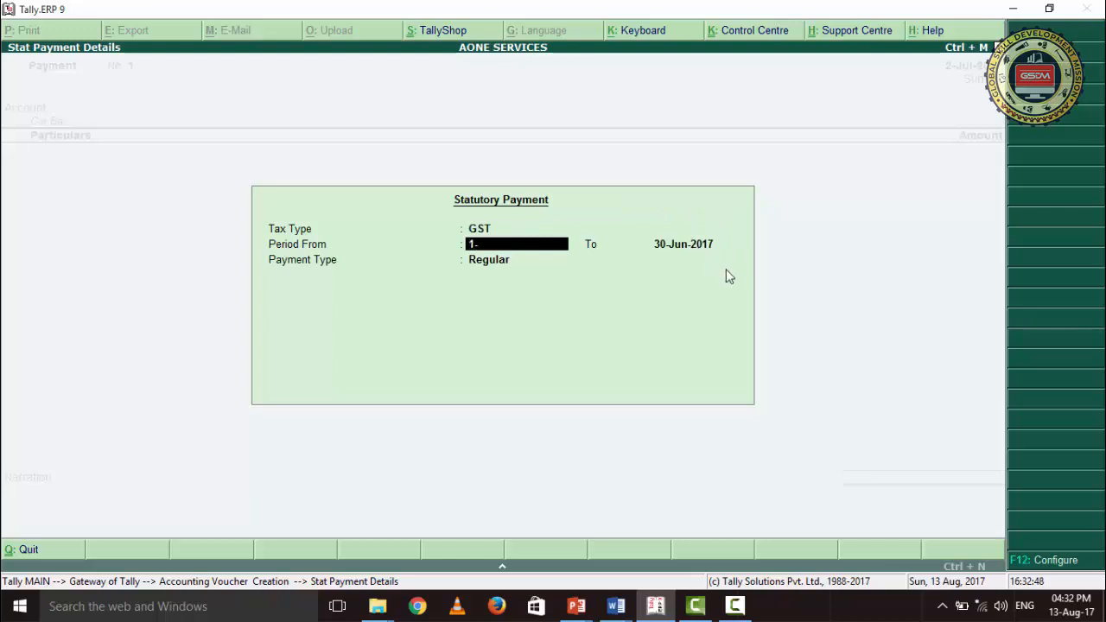
text(7)
key(Return)
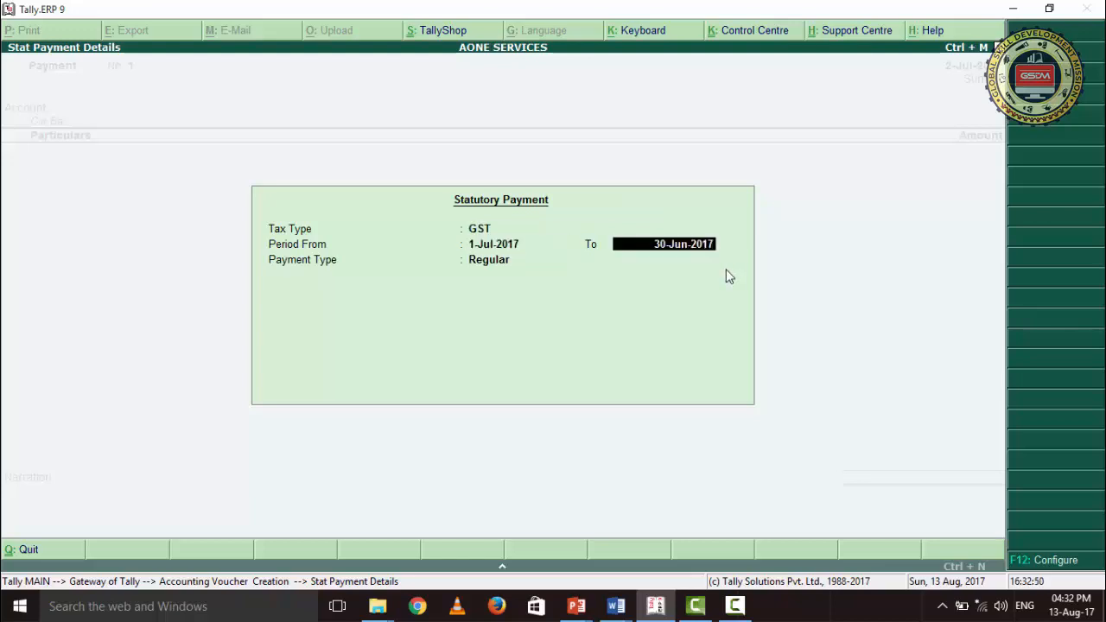
text(31-)
key(Return)
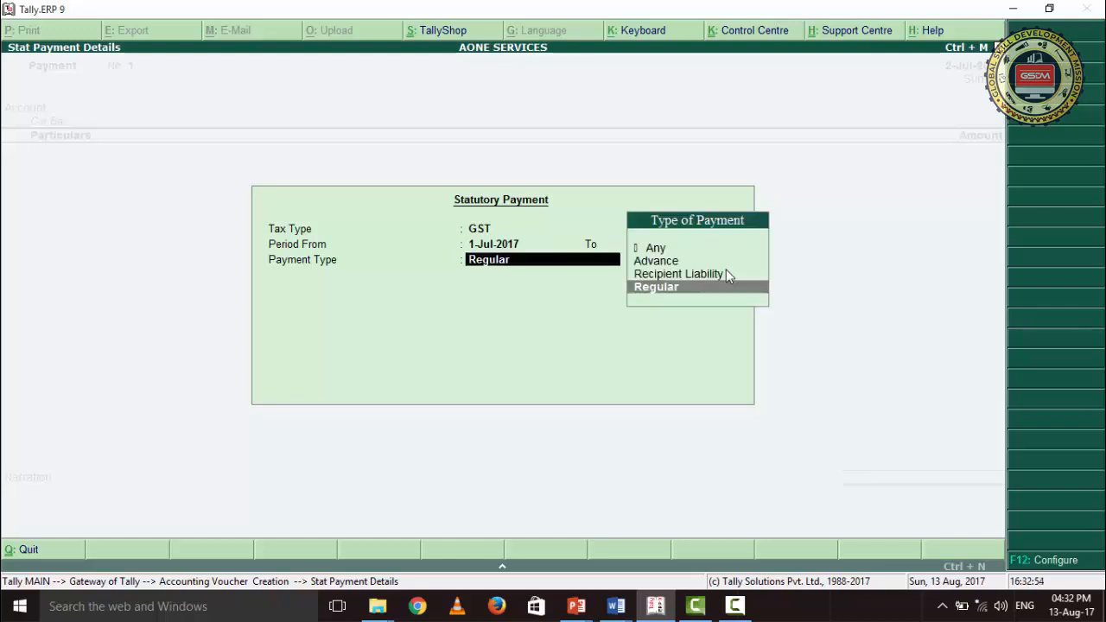
click(672, 294)
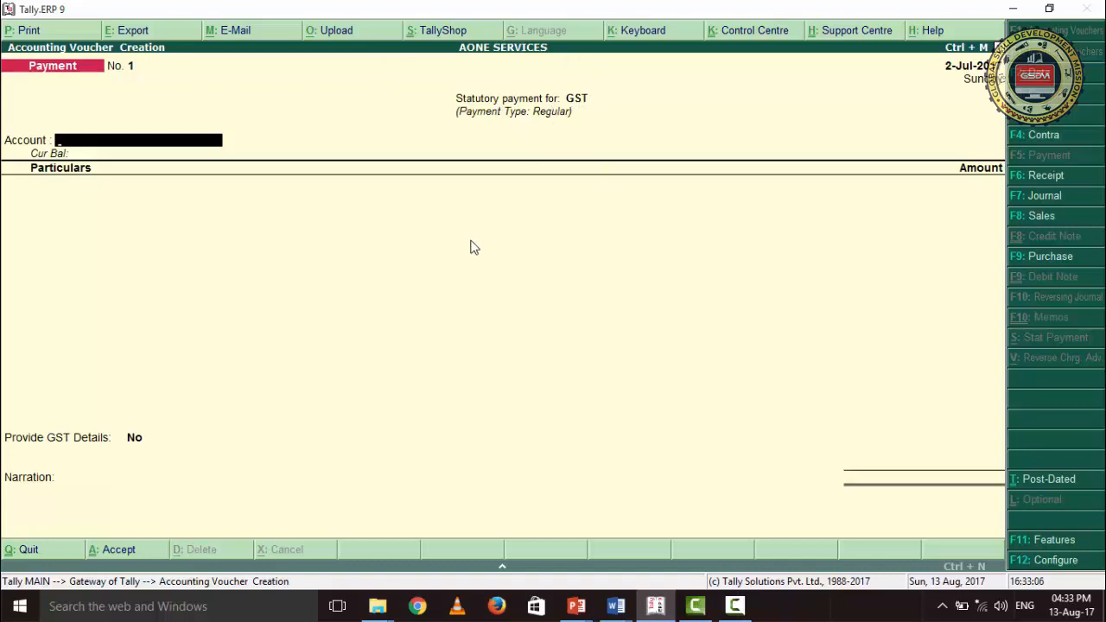
- Set Idbi Bank as the paying account and add a CGST line of 180
text(i)
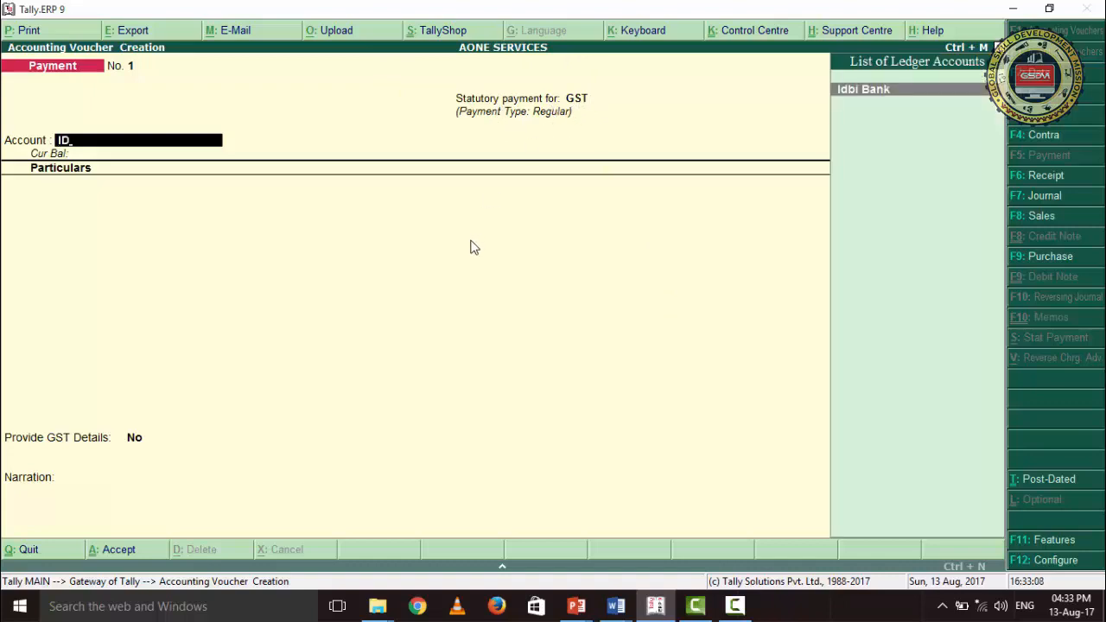
key(Return)
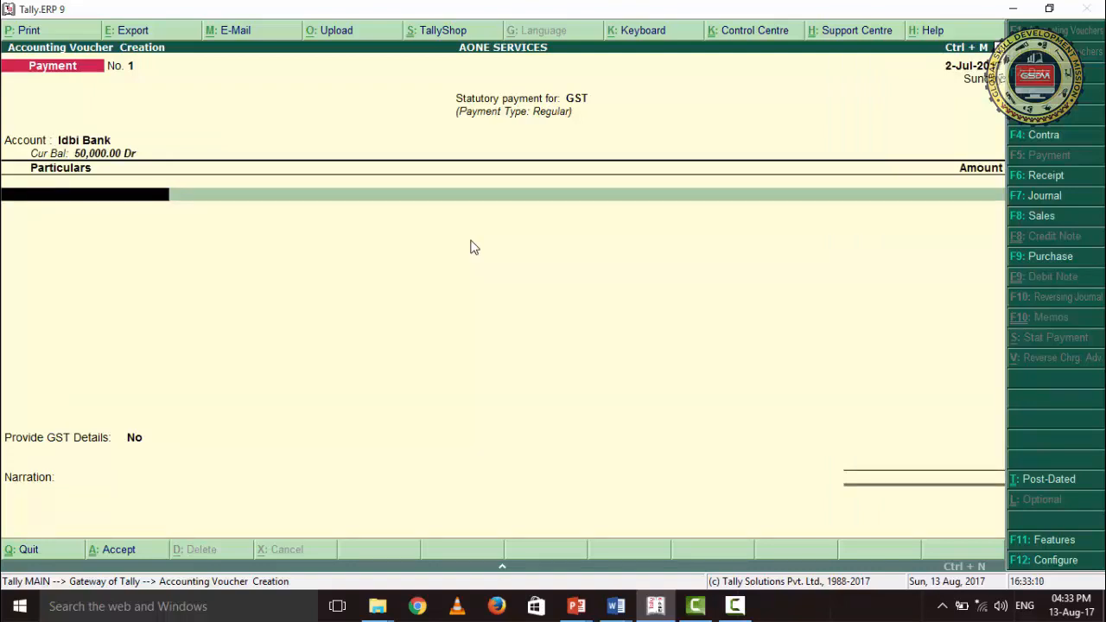
text(CGS)
key(Return)
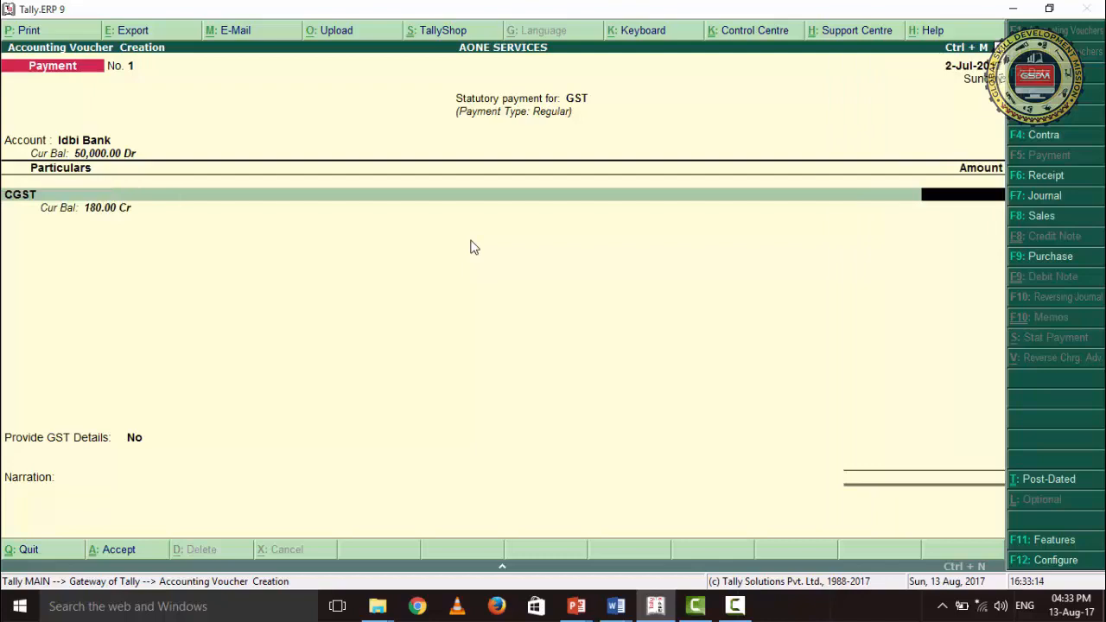
text(180)
key(Return)
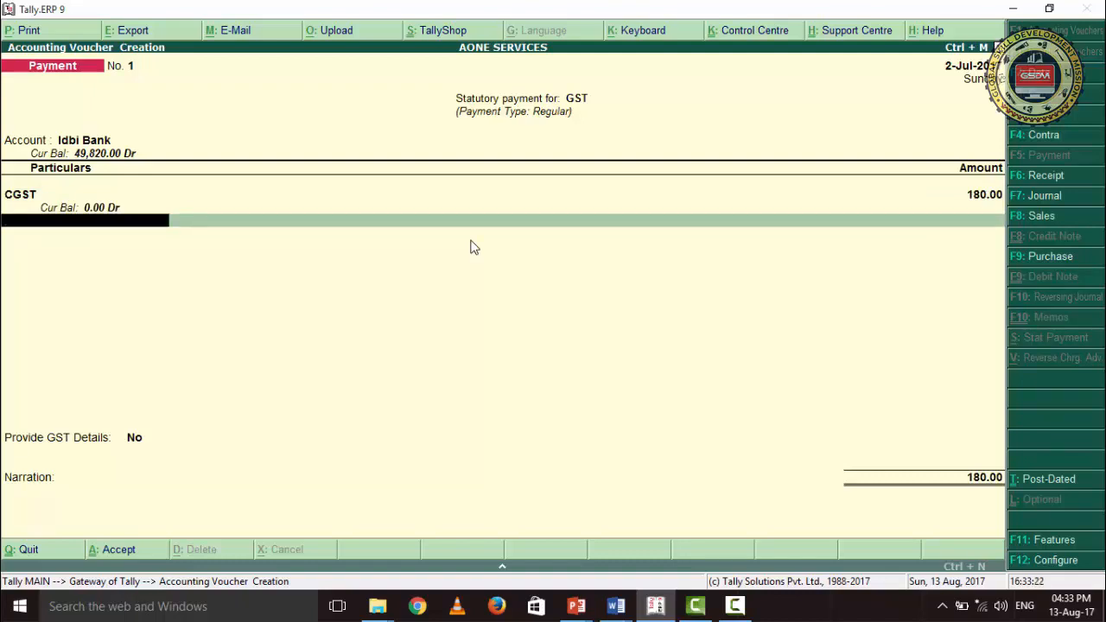
- Add an SGST line of 180 and an IGST line of 1,800 to the payment voucher, and end the ledger entries
text(SG)
key(Return)
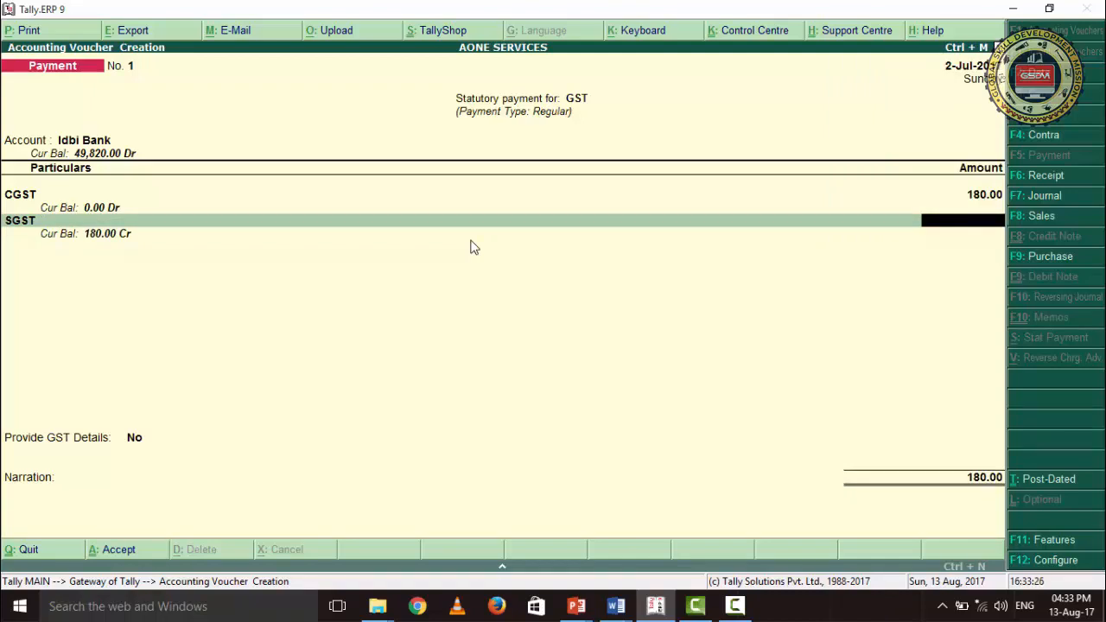
text(180)
key(Return)
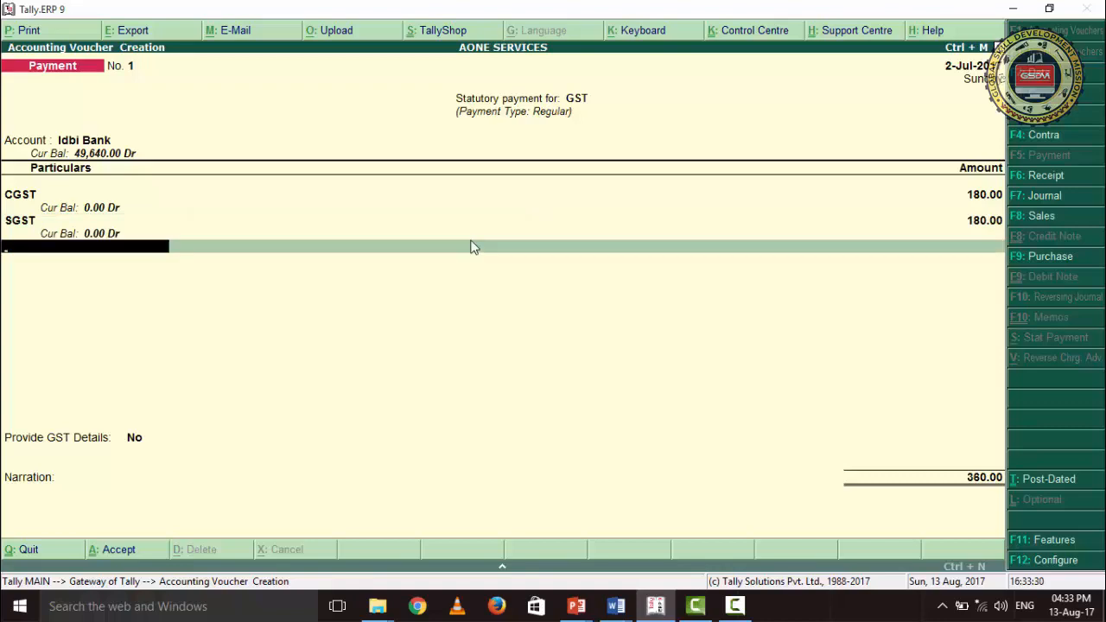
text(IGS)
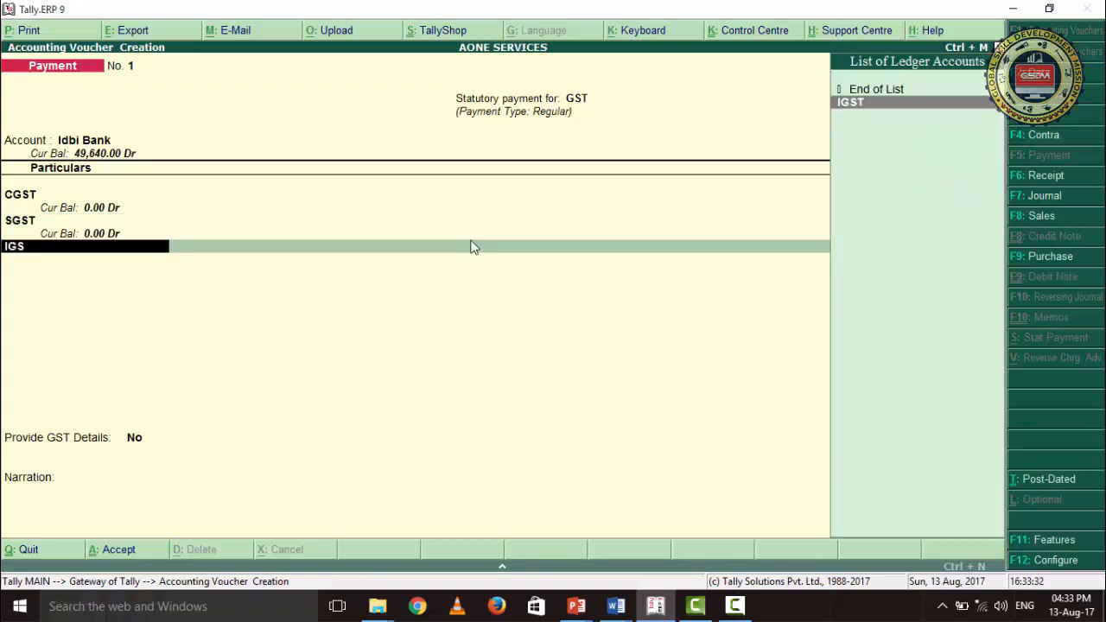
key(Return)
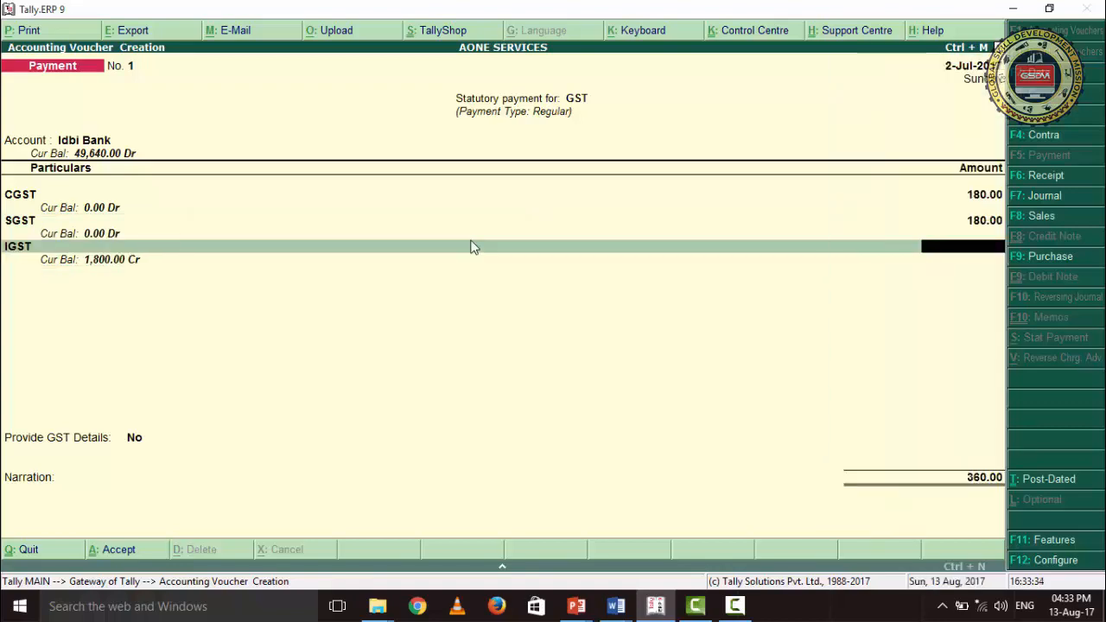
text(1,8)
text(00)
key(Return)
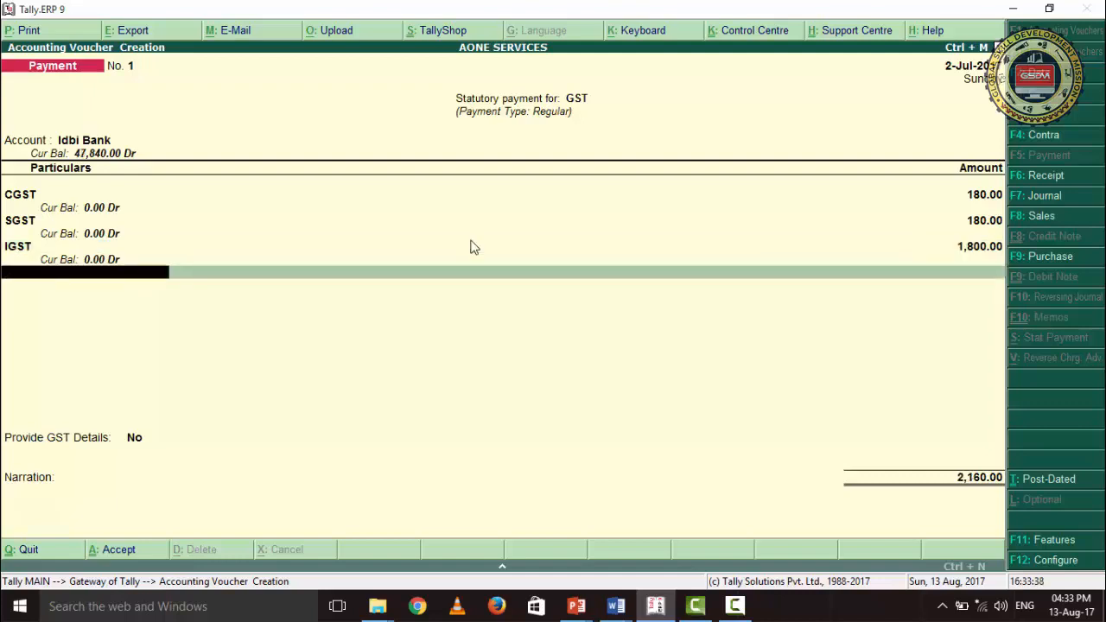
key(Return)
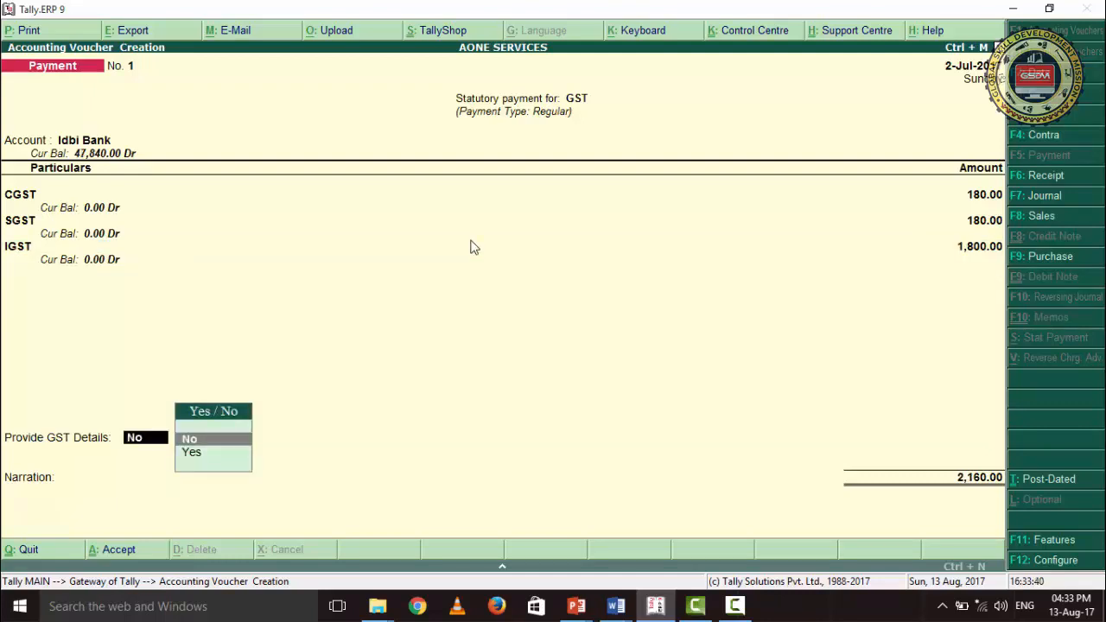
- Provide the GST details with Debit Card - (e-payments) as the mode of payment, leaving the remaining bank details blank
key(Down)
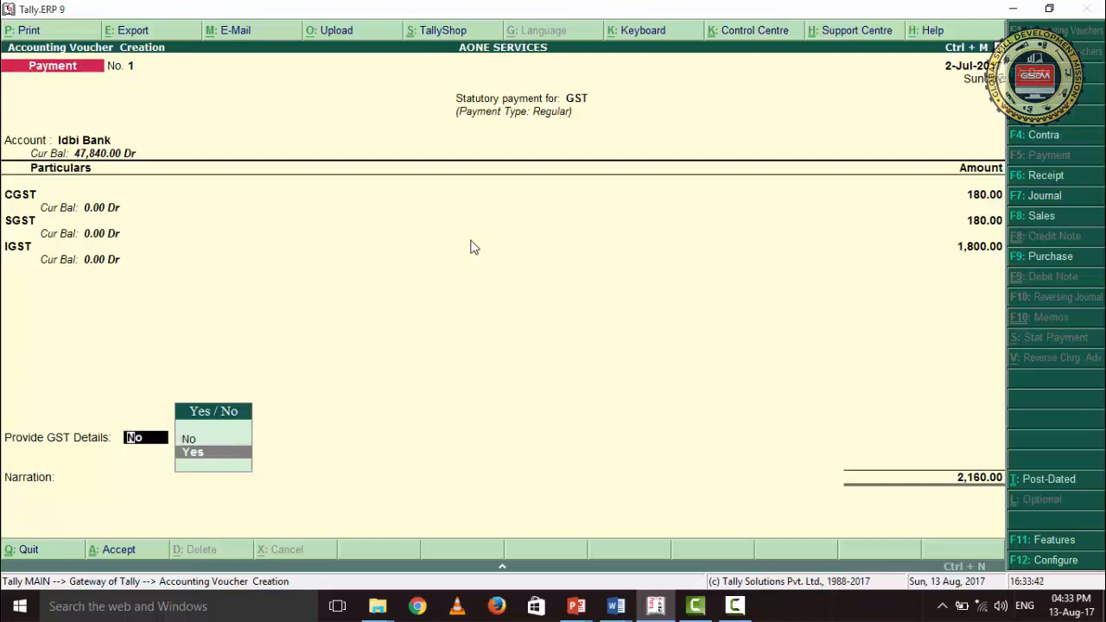
key(Return)
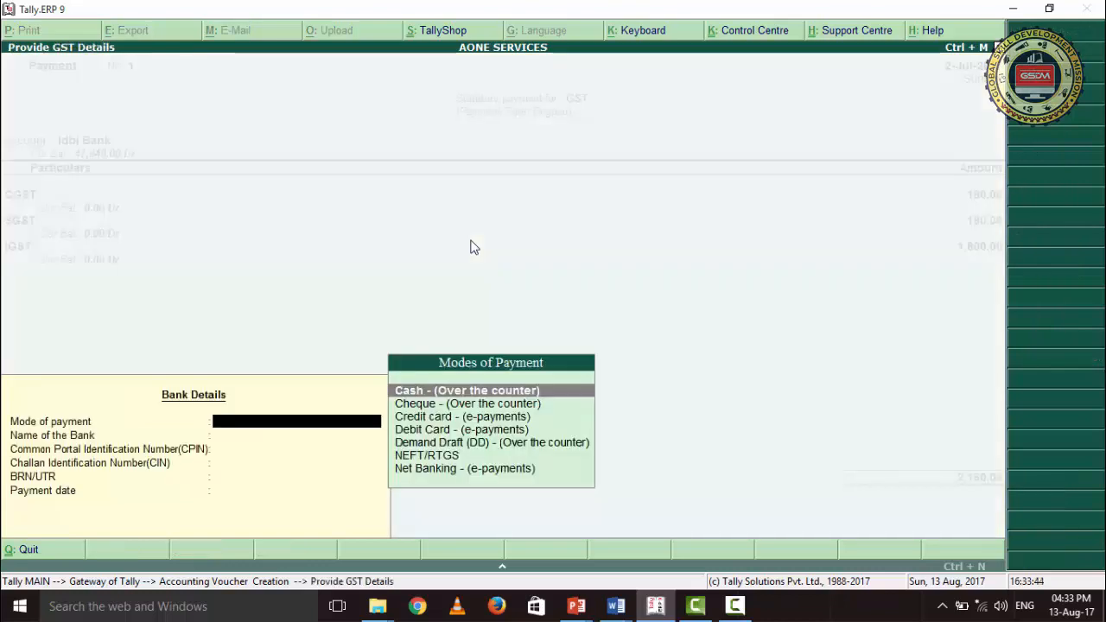
key(Down)
key(Down)
key(Down)
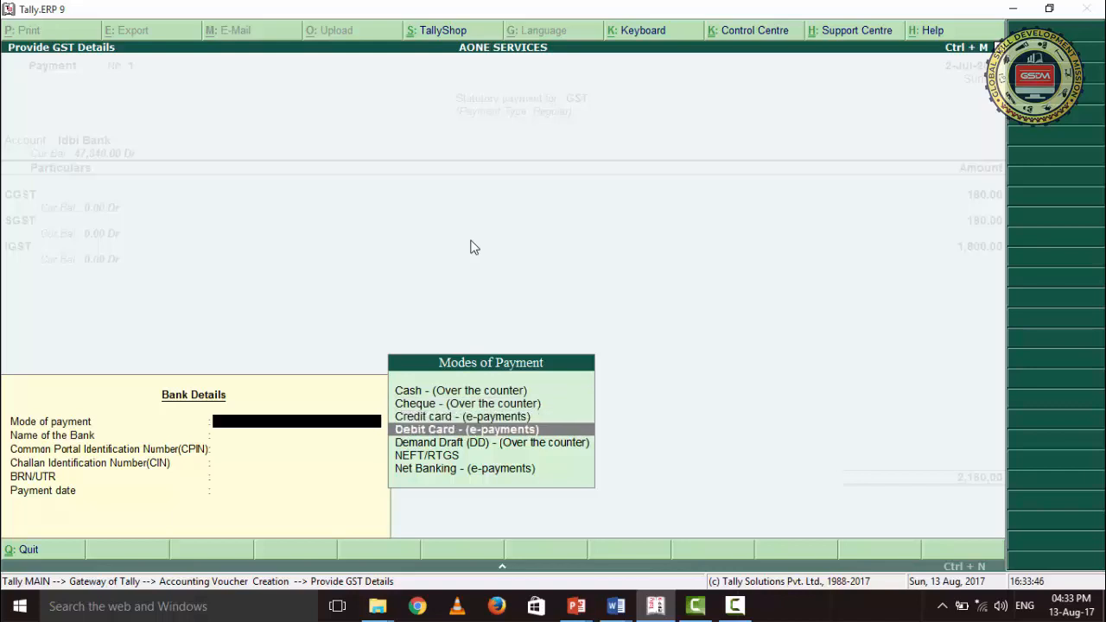
key(Return)
key(Return)
key(Return)
key(Return)
key(Return)
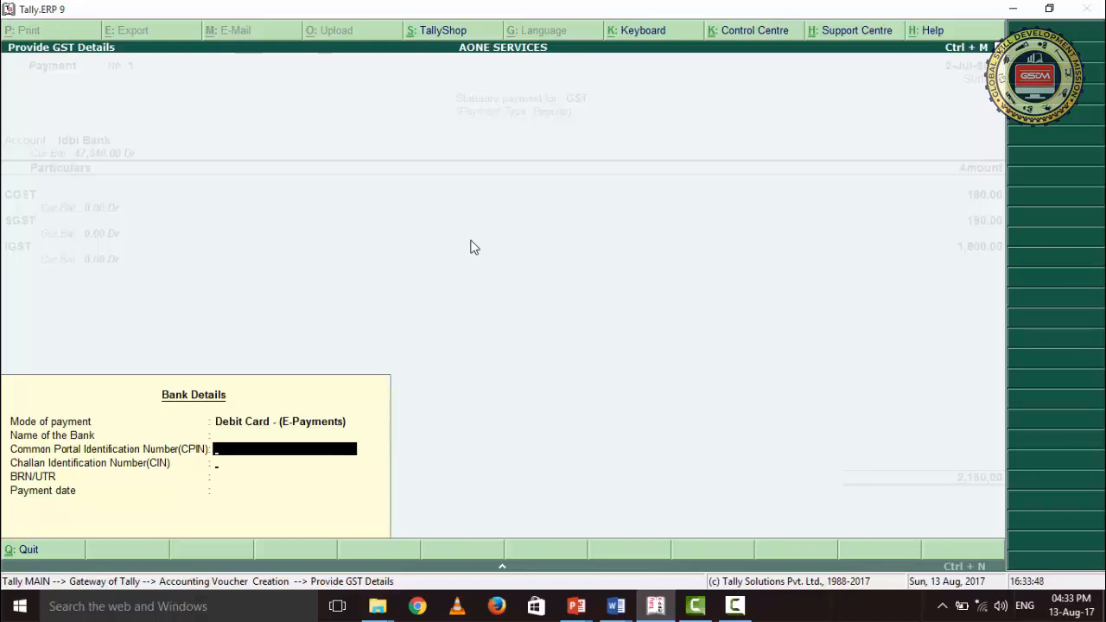
key(Return)
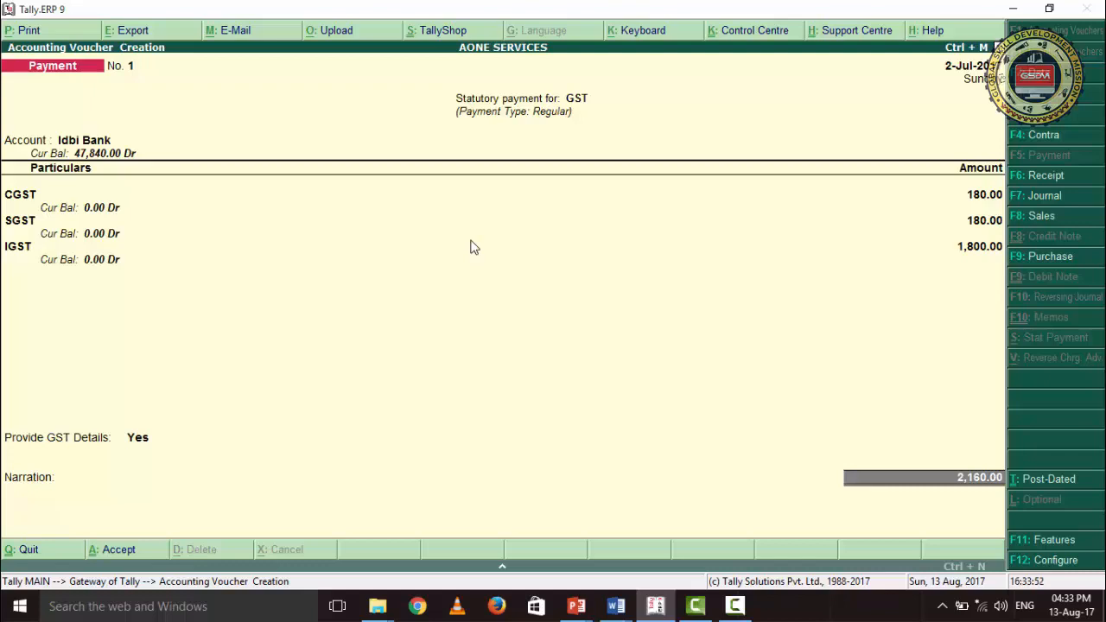
- Keep the Idbi Bank allocation as a cheque with range Not Applicable dated 2-Jul-2017, save the payment voucher without narration, and quit voucher entry
key(Return)
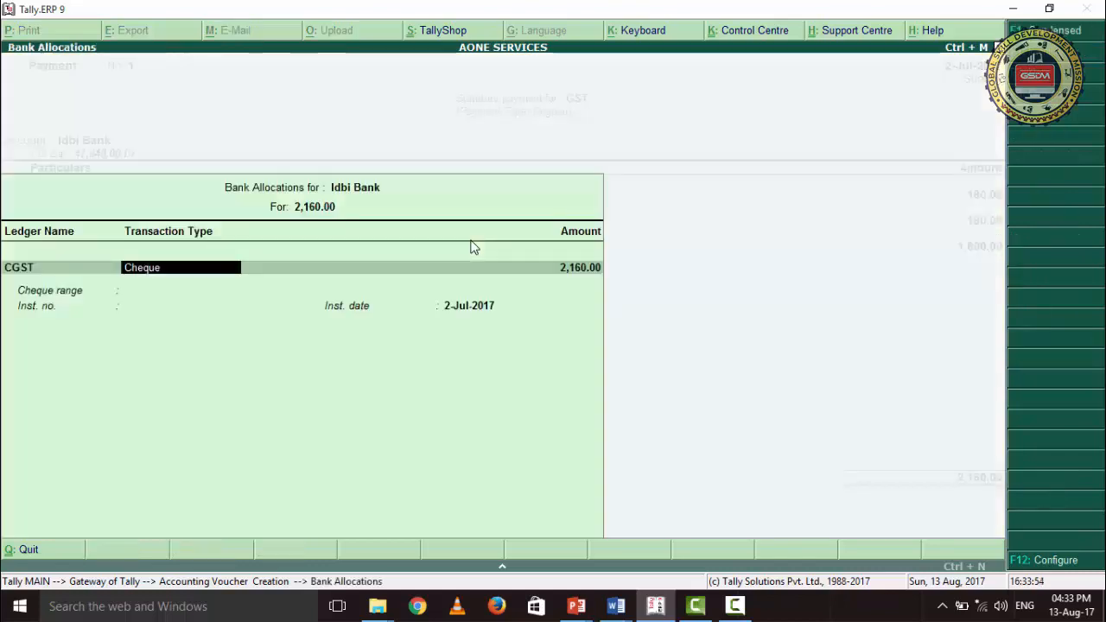
key(Return)
key(Return)
key(Return)
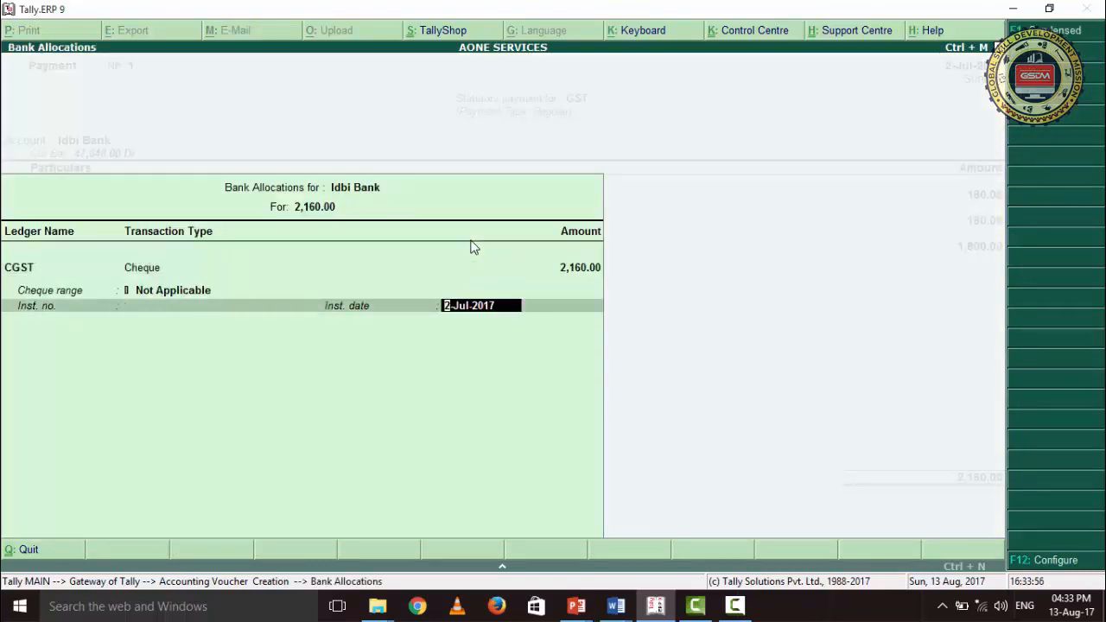
key(Return)
key(Return)
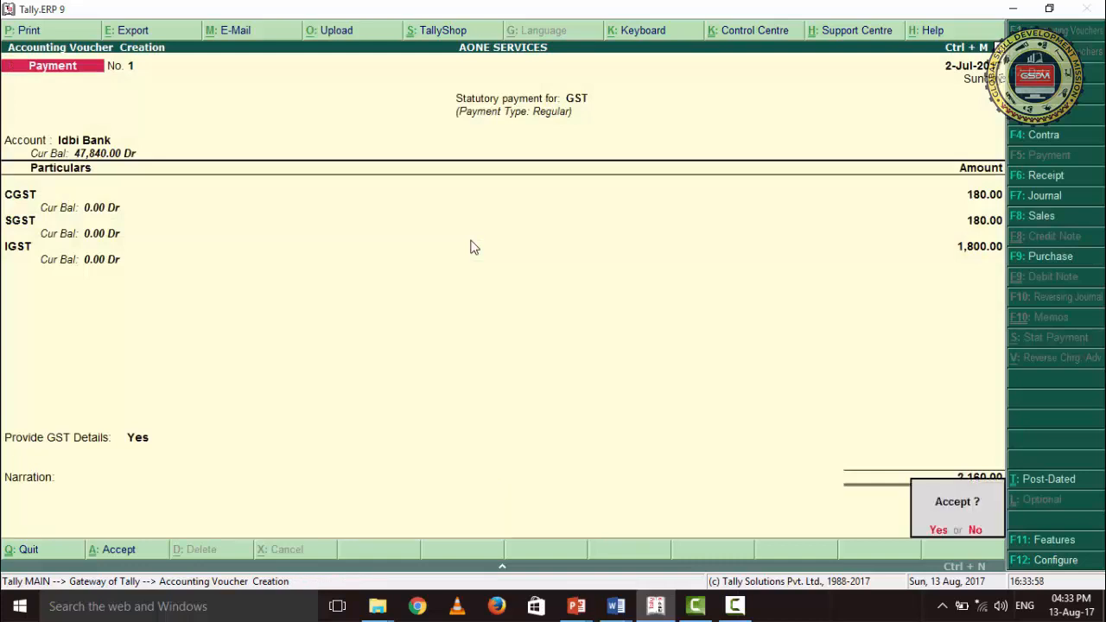
key(Return)
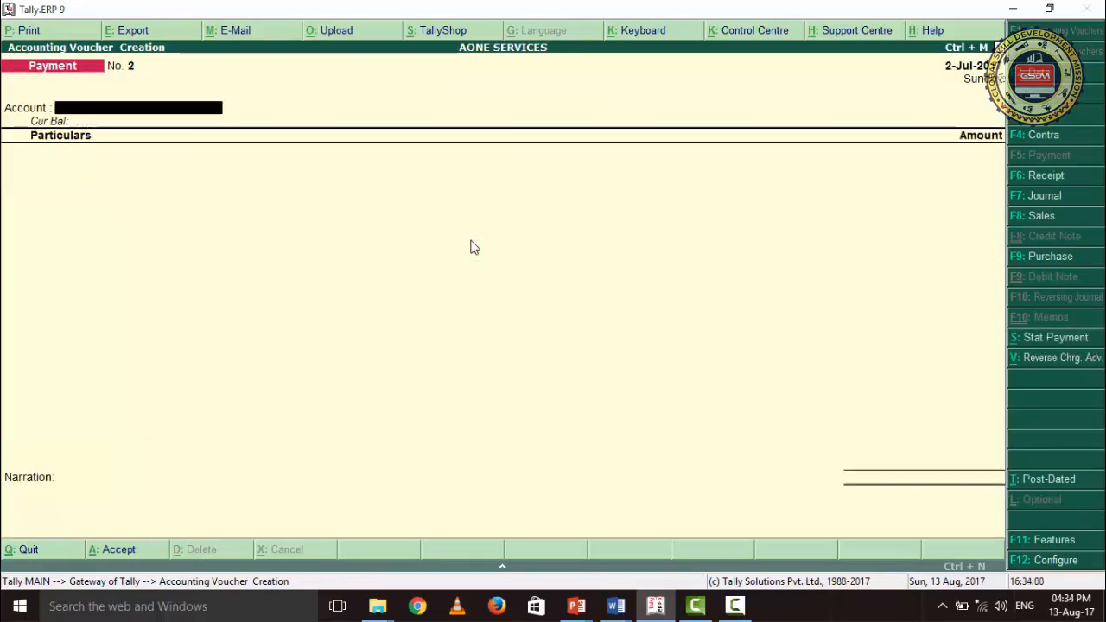
key(Escape)
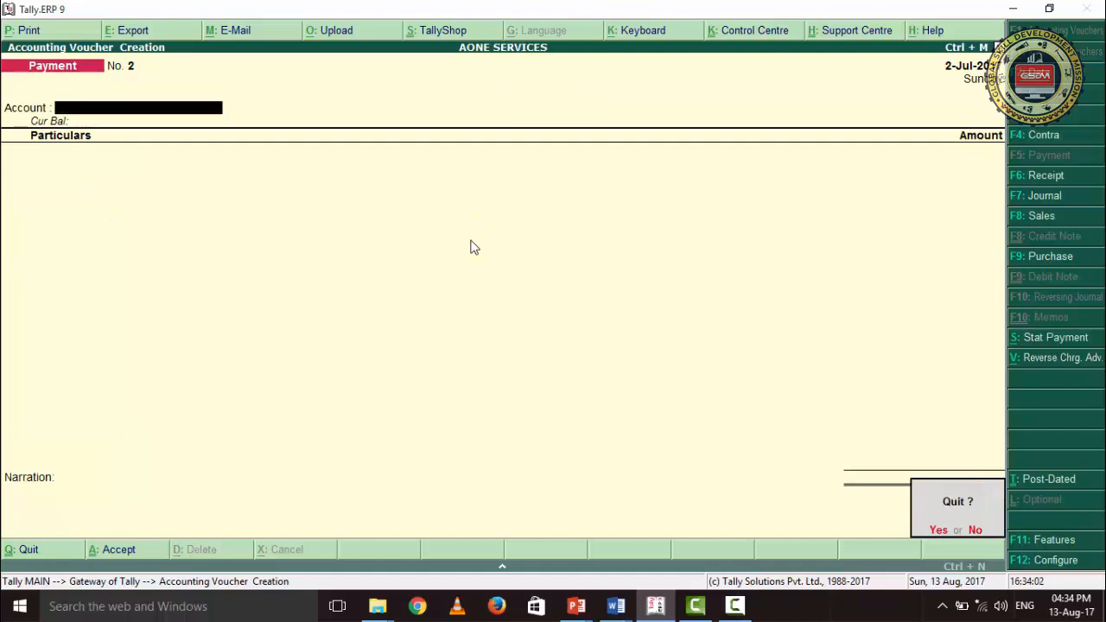
key(Return)
- Check the Duties & Taxes balances under Current Liabilities in the Balance Sheet, and return to the Gateway of Tally
key(Down)
key(Down)
key(Down)
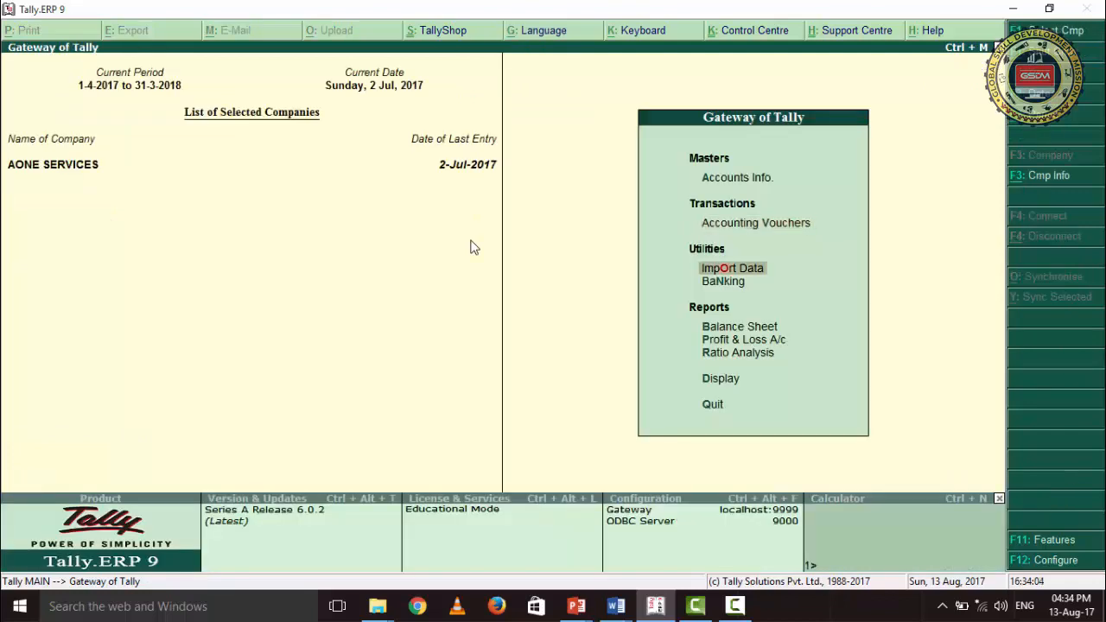
key(Return)
key(Down)
key(Down)
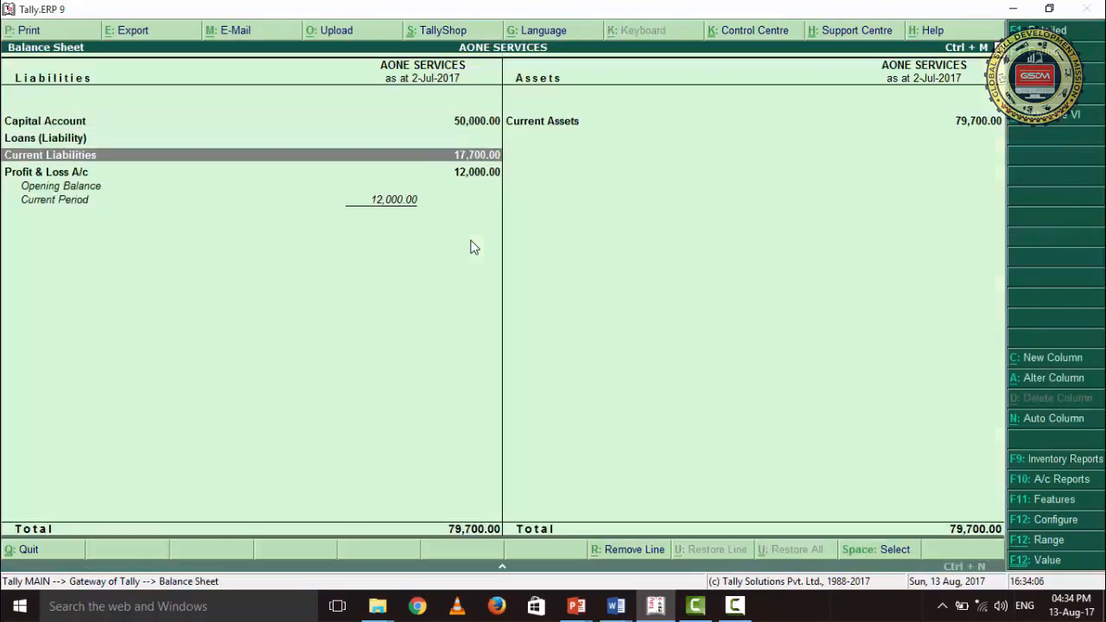
key(Return)
key(Return)
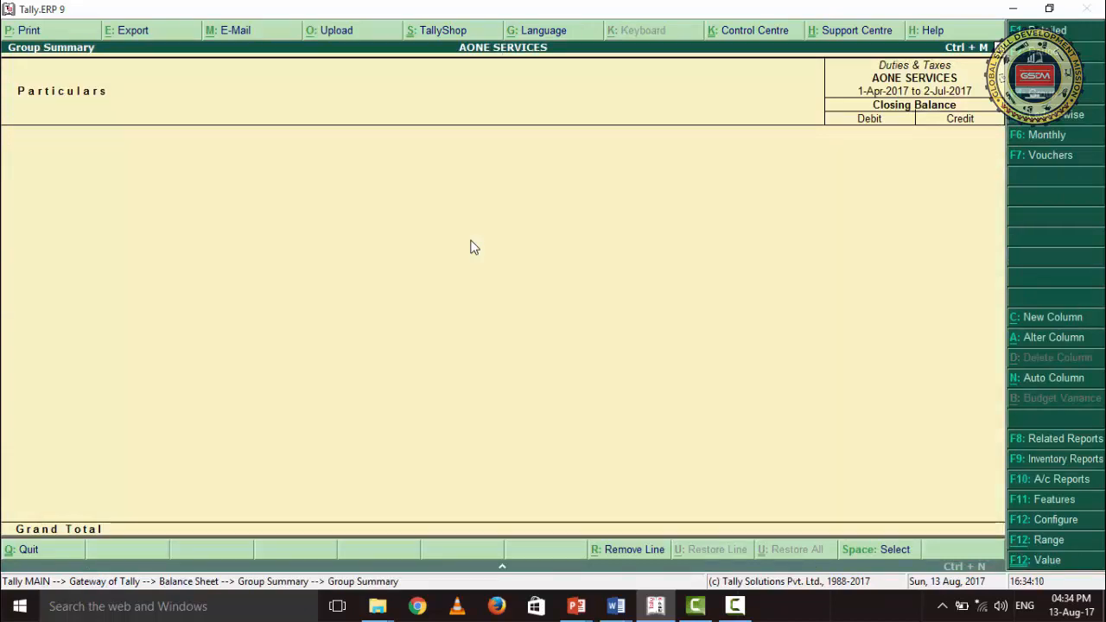
key(Escape)
key(Escape)
key(Escape)
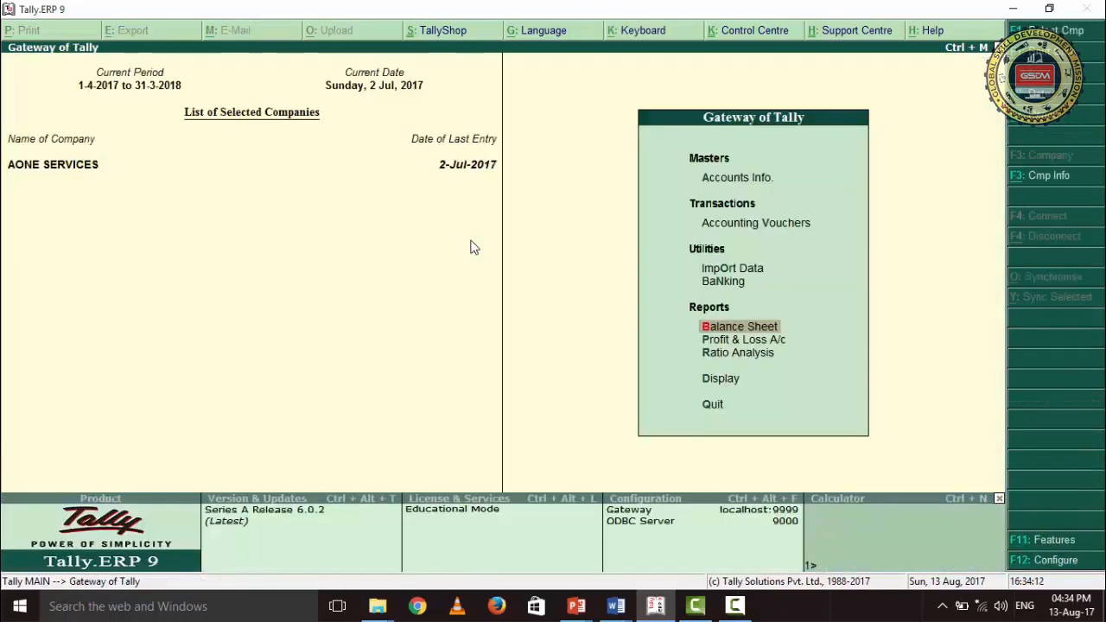